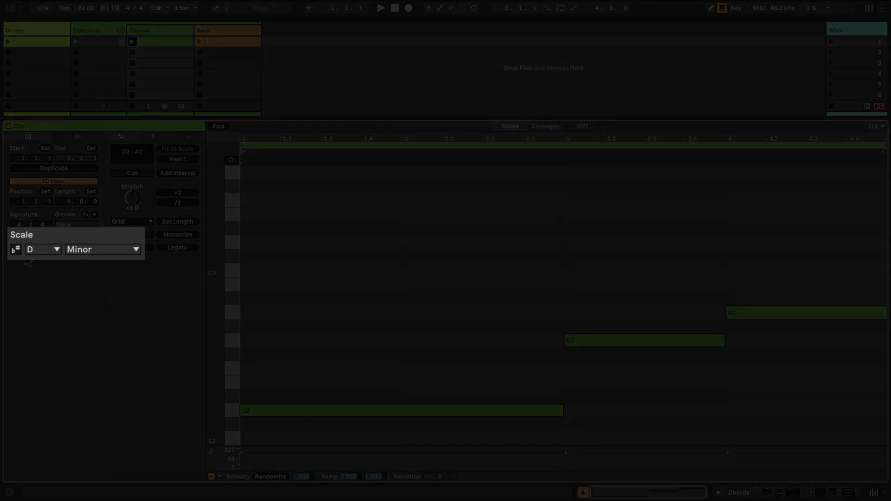
- Turn on the D Minor scale for the Chords clip and preview the note editor folded to used notes and to scale notes
click(15, 249)
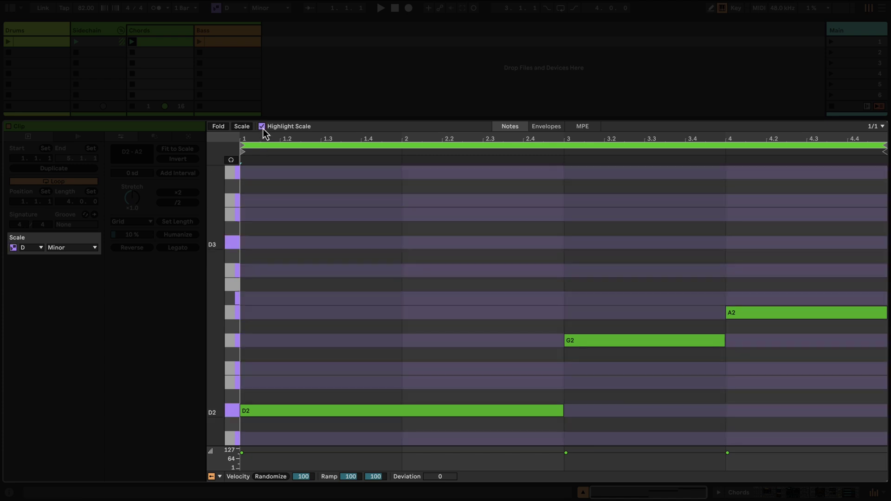
click(218, 126)
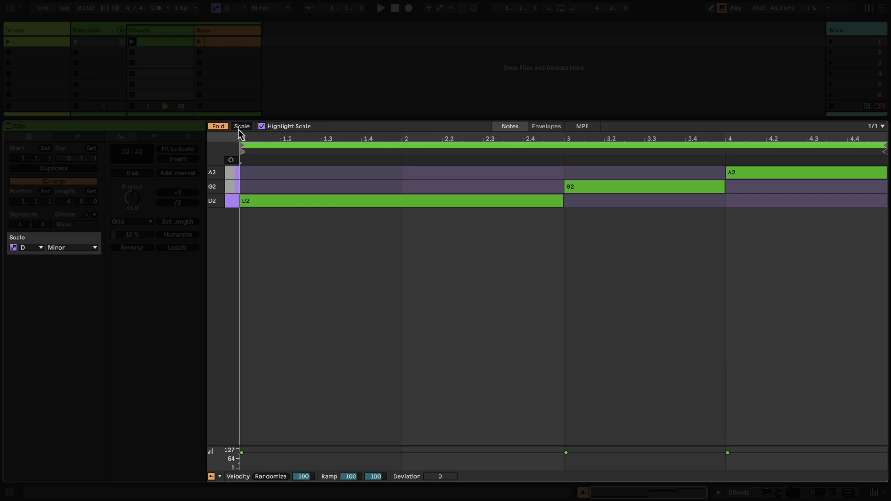
click(239, 129)
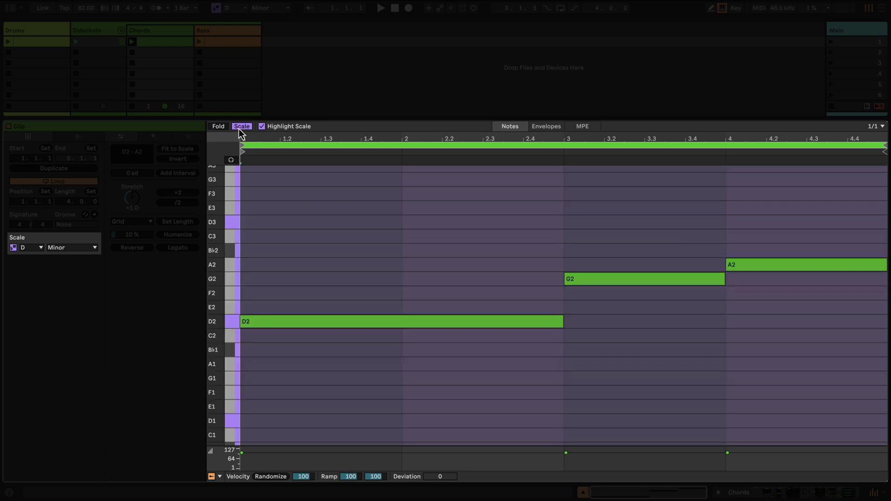
click(241, 128)
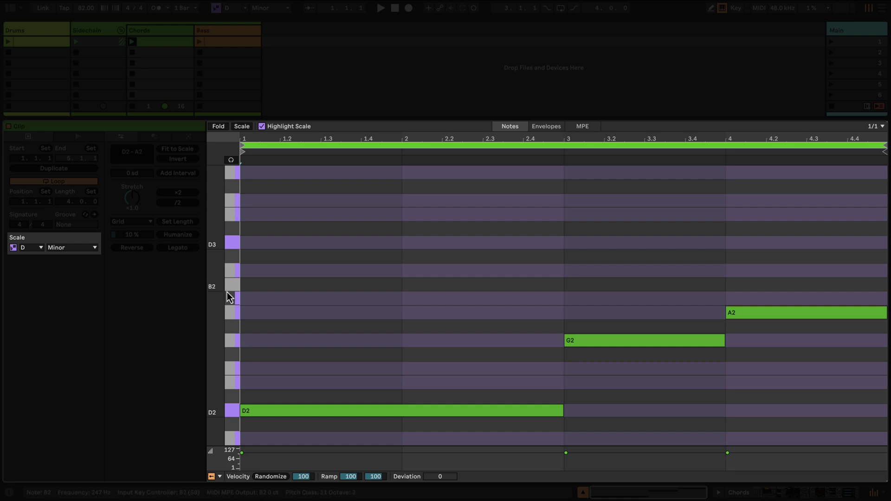
- Try different accidental spellings for the piano roll's note labels, ending with Sharps and Flats
right_click(237, 252)
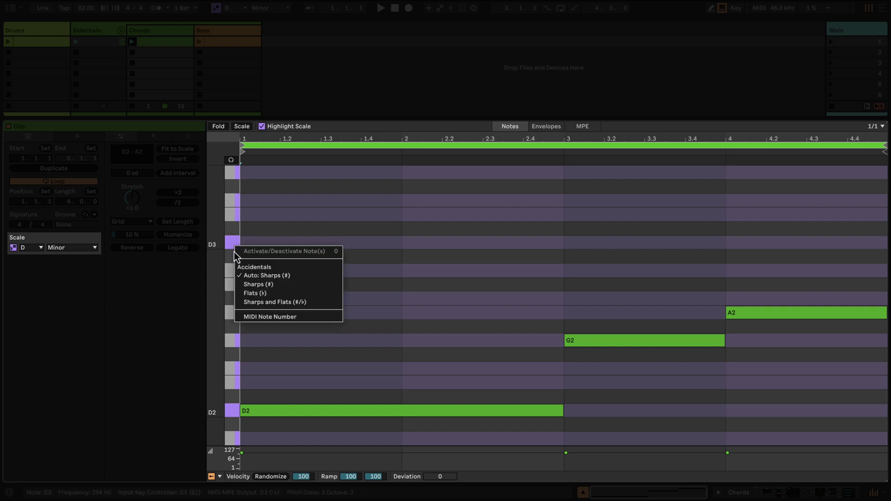
click(248, 286)
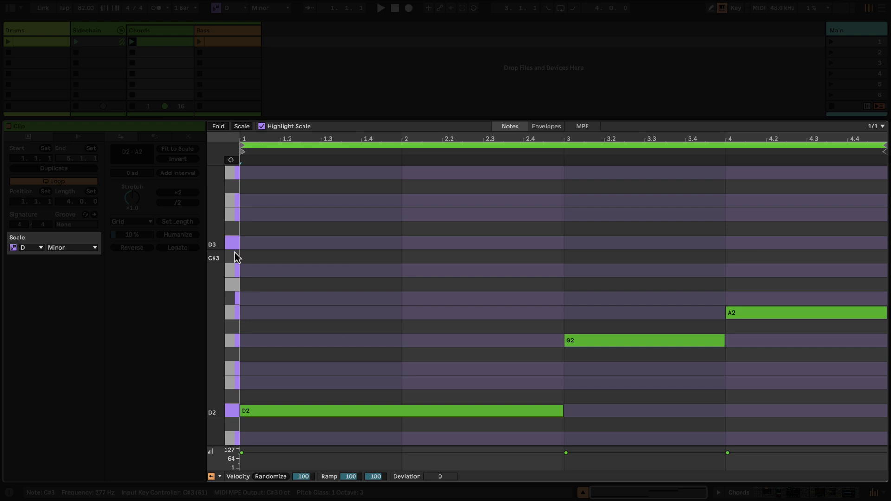
right_click(237, 257)
click(240, 282)
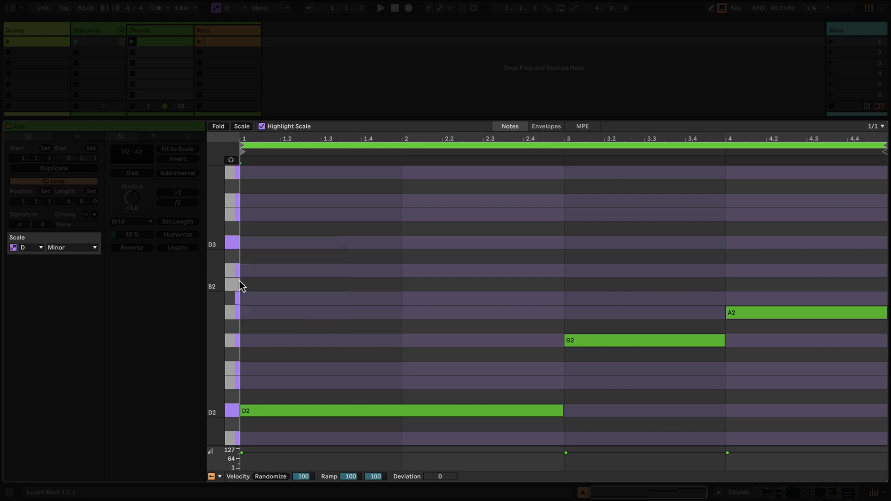
right_click(233, 242)
click(258, 296)
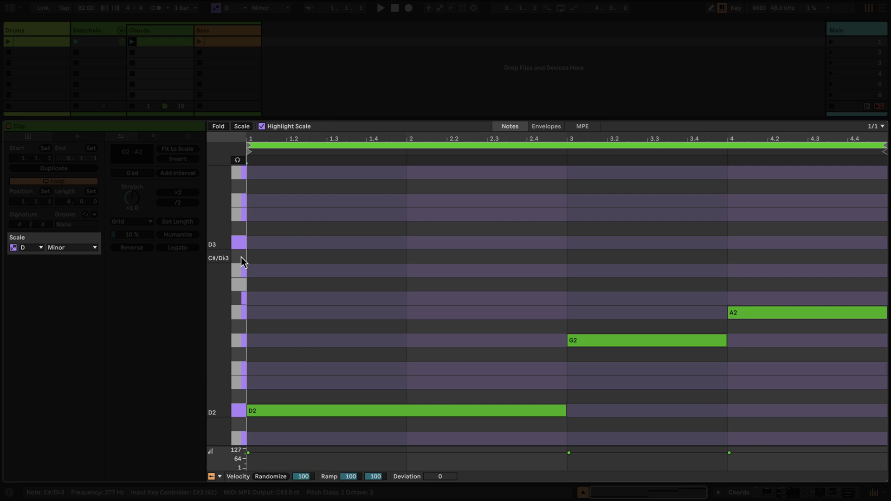
- Switch the note labels to MIDI note numbers and return them to automatic accidentals
right_click(239, 244)
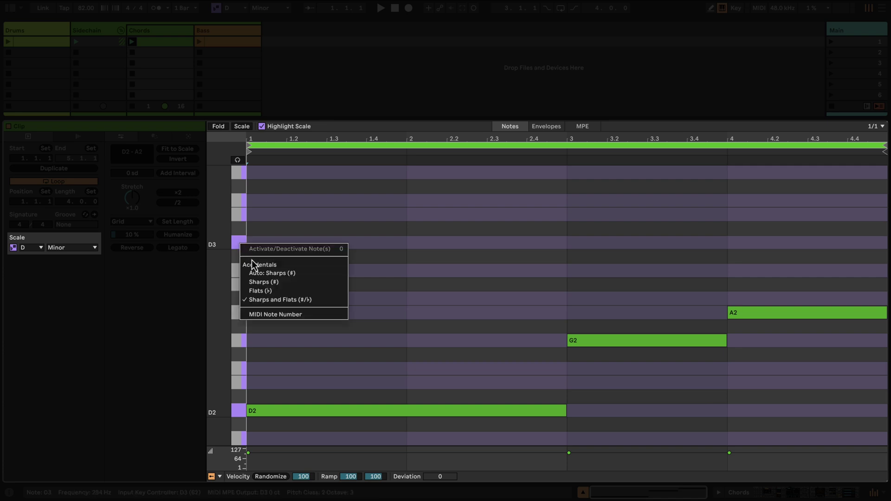
click(263, 314)
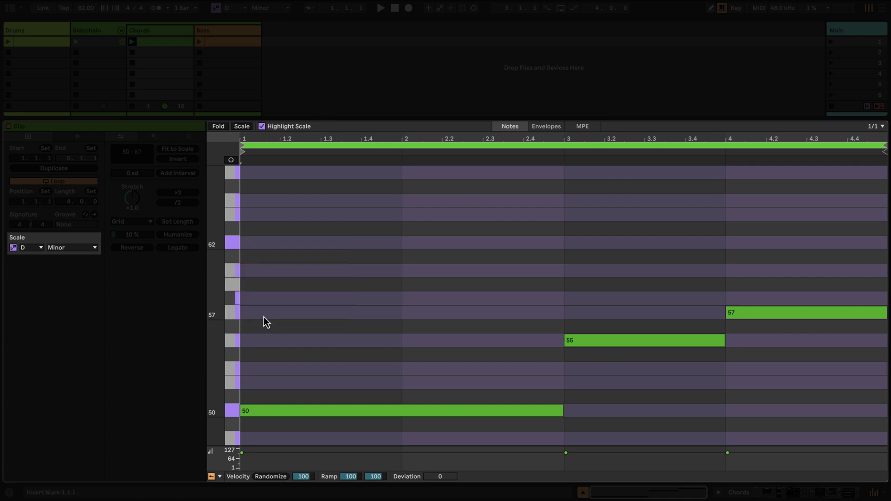
right_click(231, 244)
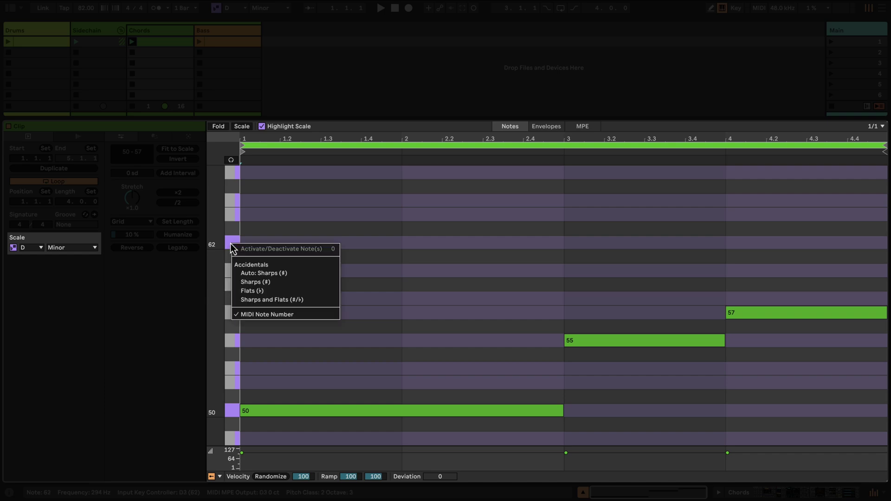
click(259, 274)
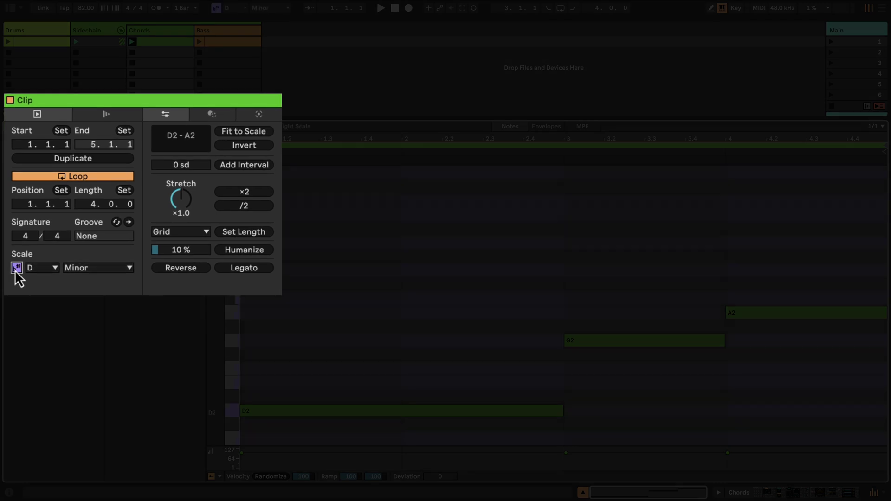
- Add an interval of +2 scale degrees three times to stack the Chords clip's notes into four-note chords, and play them
click(17, 269)
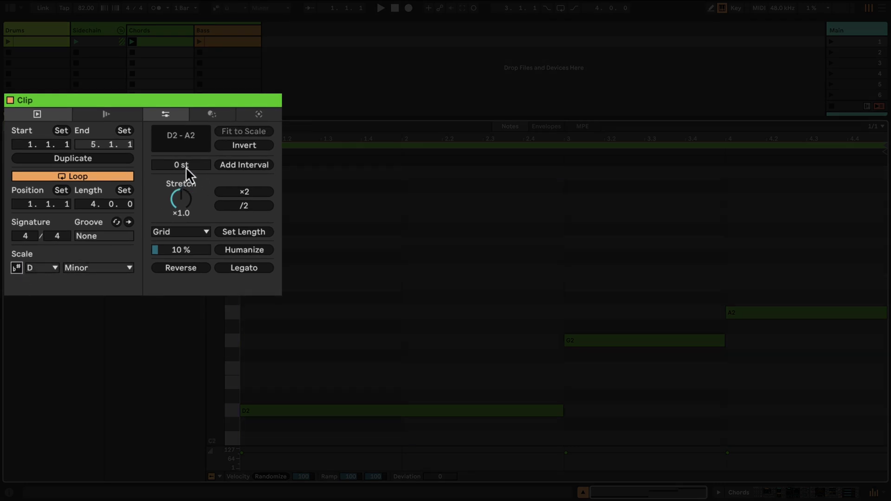
click(18, 268)
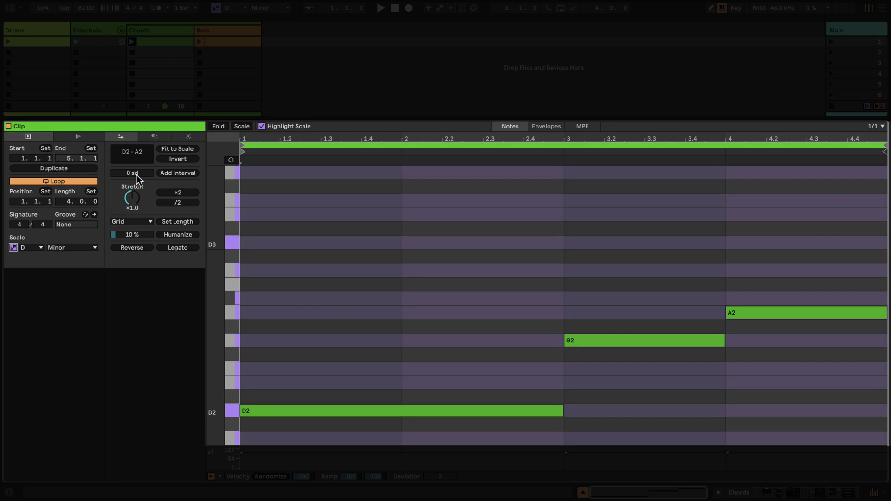
drag(138, 177, 138, 177)
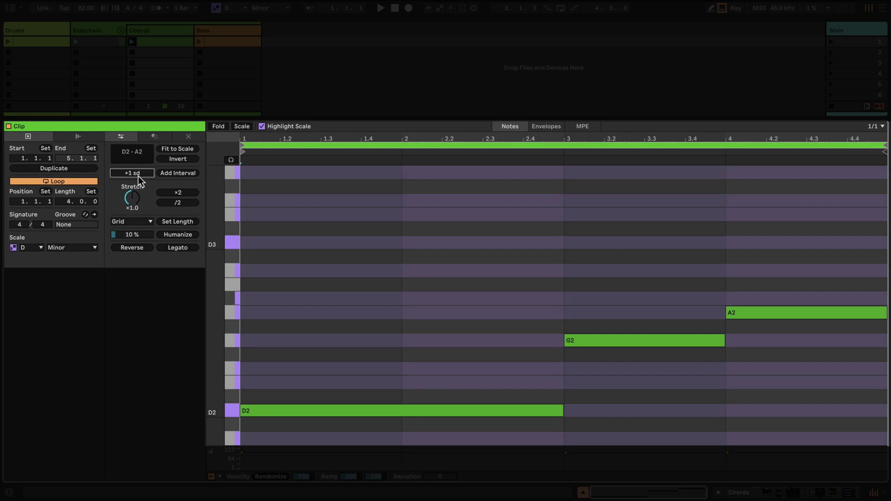
click(184, 173)
click(184, 173)
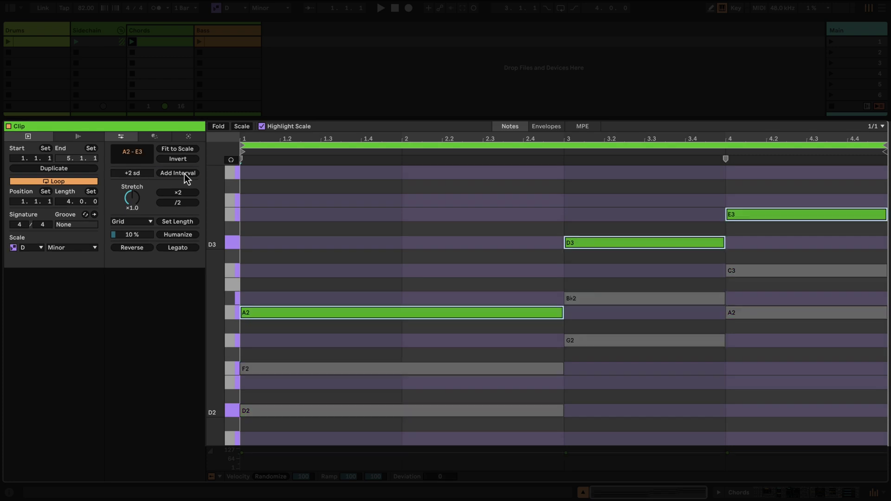
click(185, 173)
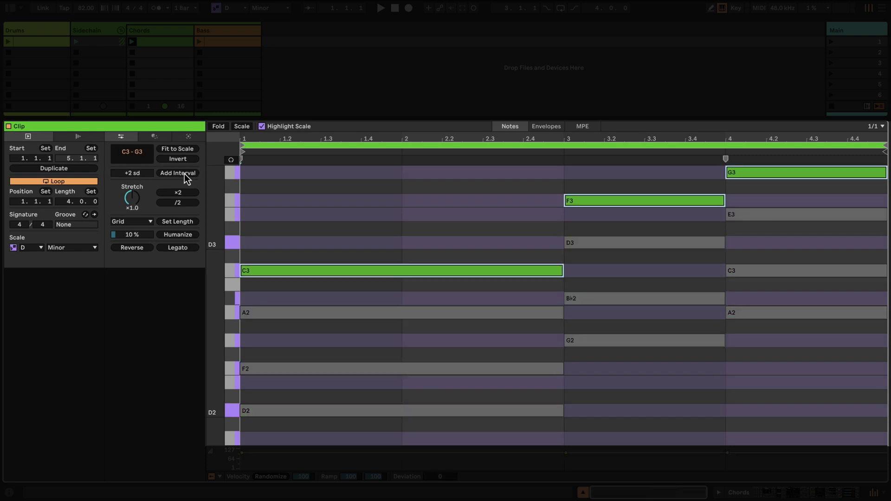
click(244, 244)
key(space)
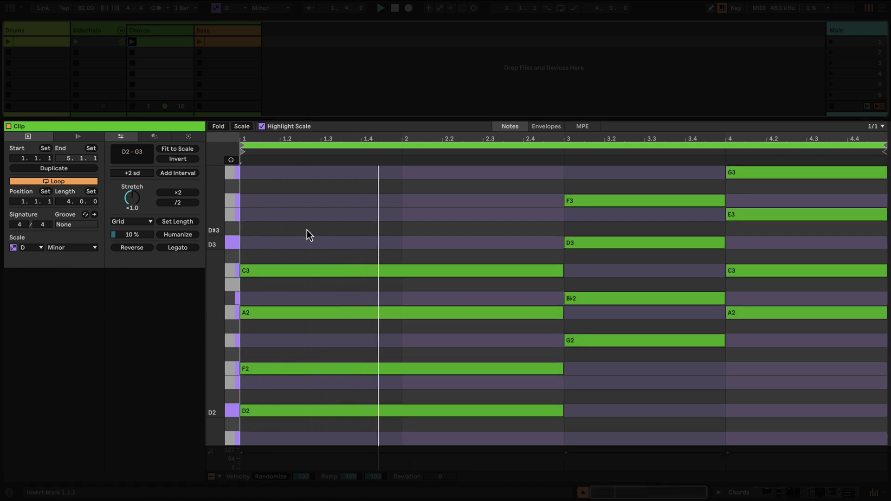
- Toggle the Chords clip's scale off and back on, both in the clip's own settings and in the global scale controls
click(14, 247)
click(13, 248)
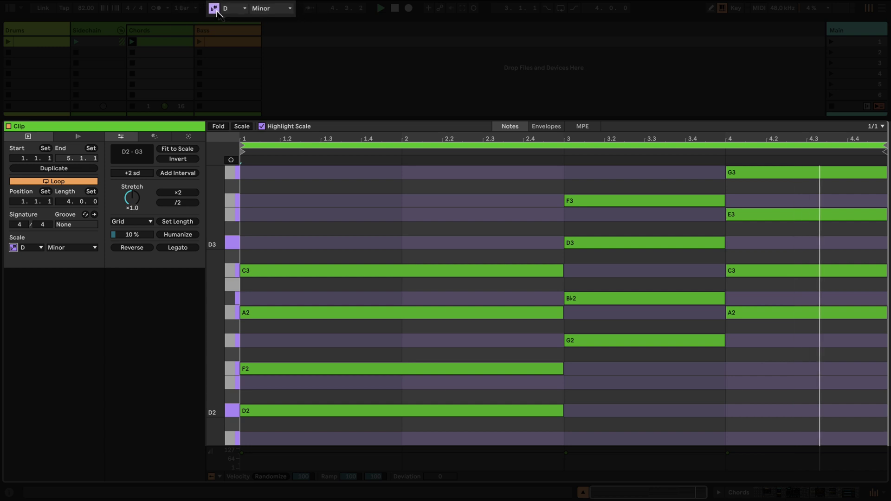
click(214, 9)
click(214, 9)
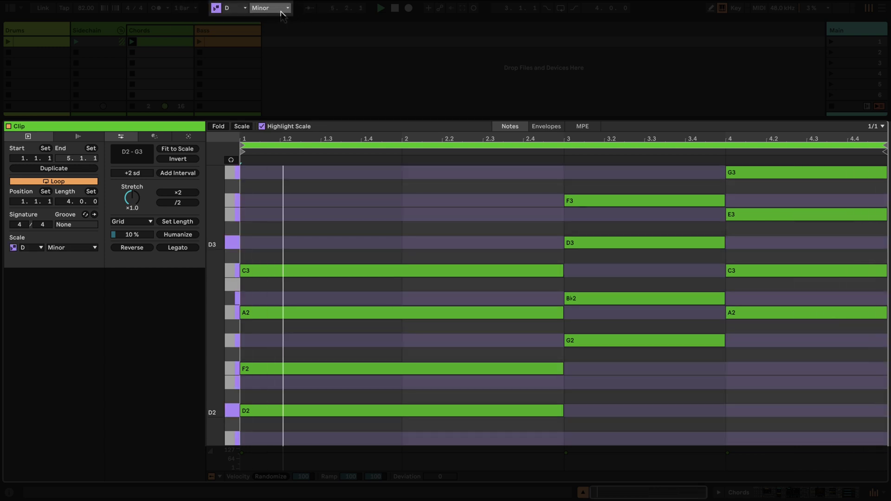
- Switch the Chords clip's scale to Major and back to Minor using the global scale controls
click(282, 9)
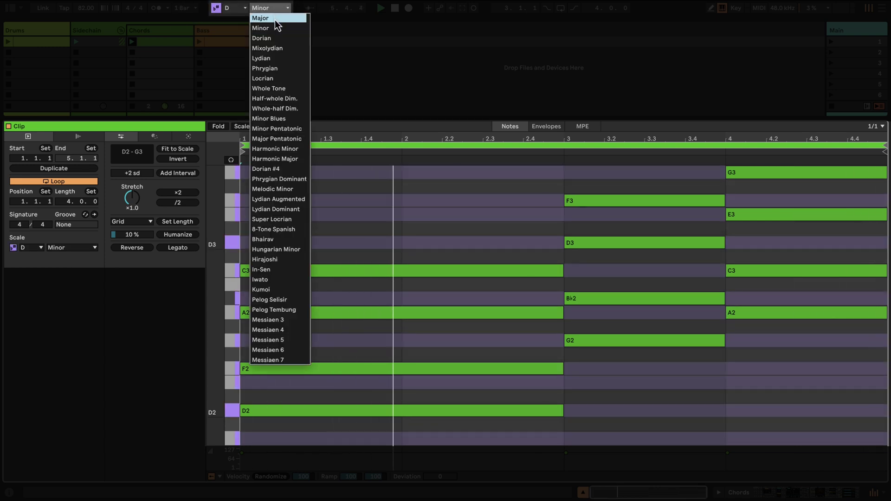
click(275, 19)
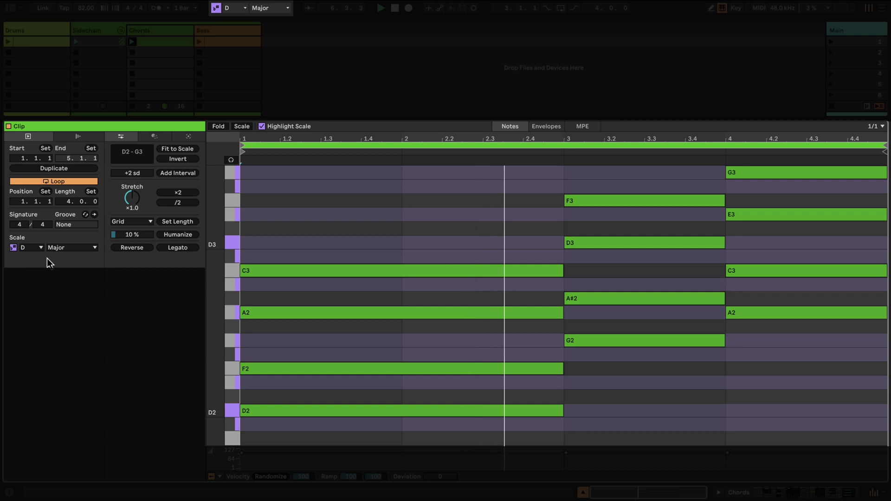
click(268, 8)
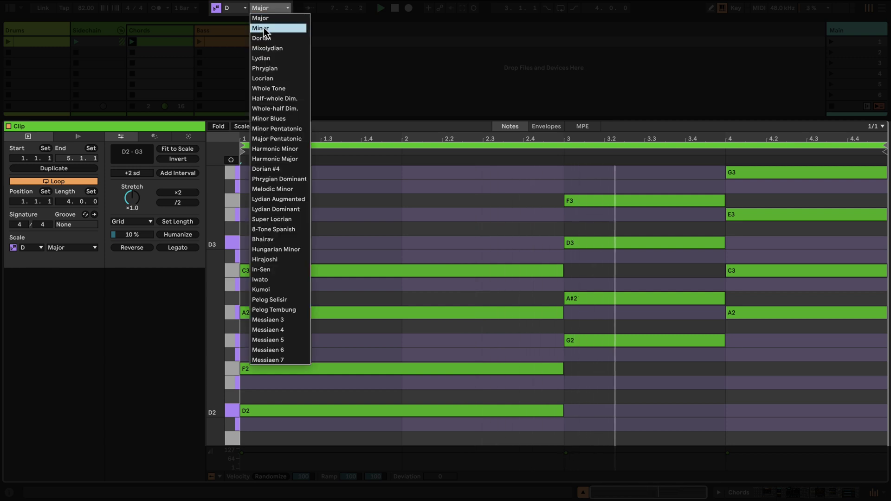
click(263, 28)
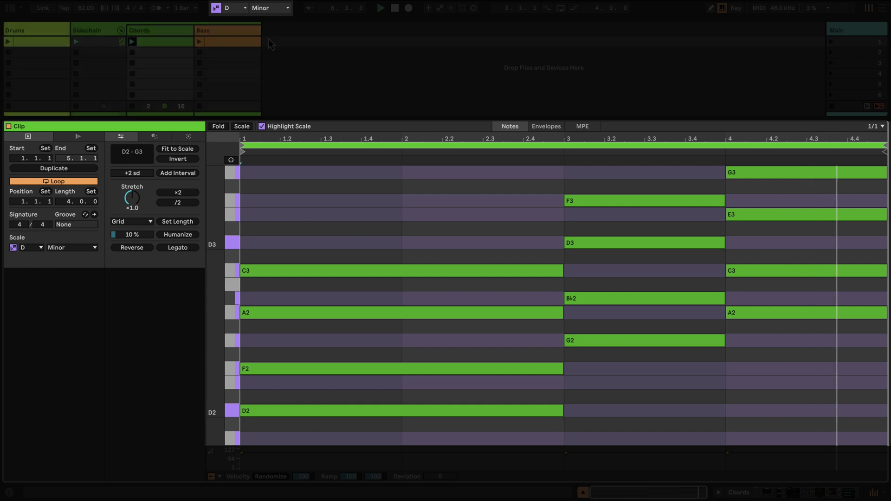
- With an empty Bass slot selected instead of the Bass clip, enable the global scale and set it to Whole Tone
click(242, 42)
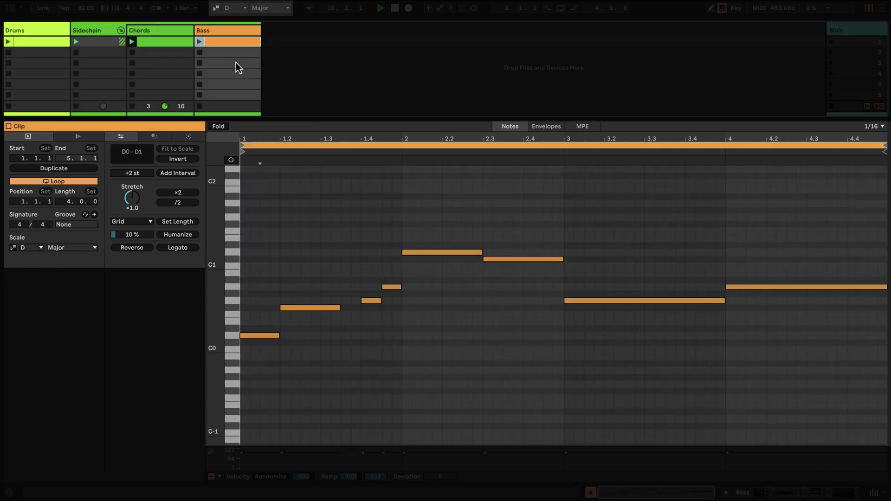
click(236, 63)
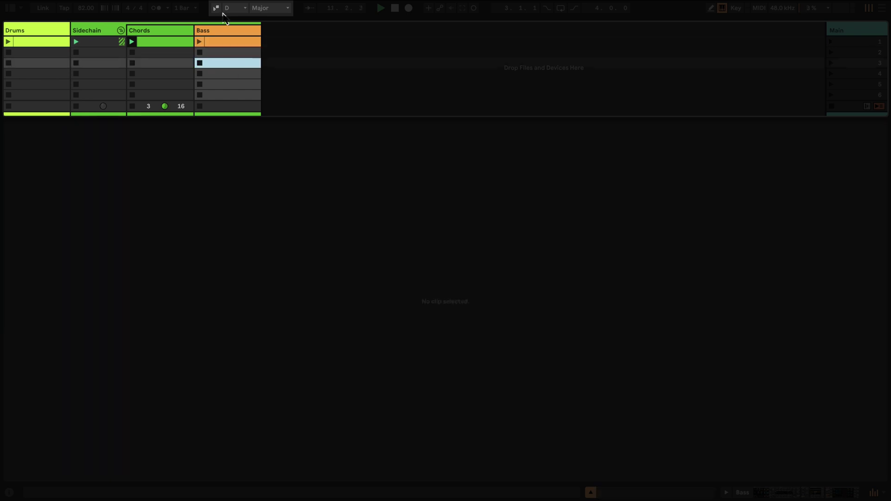
click(216, 8)
click(262, 8)
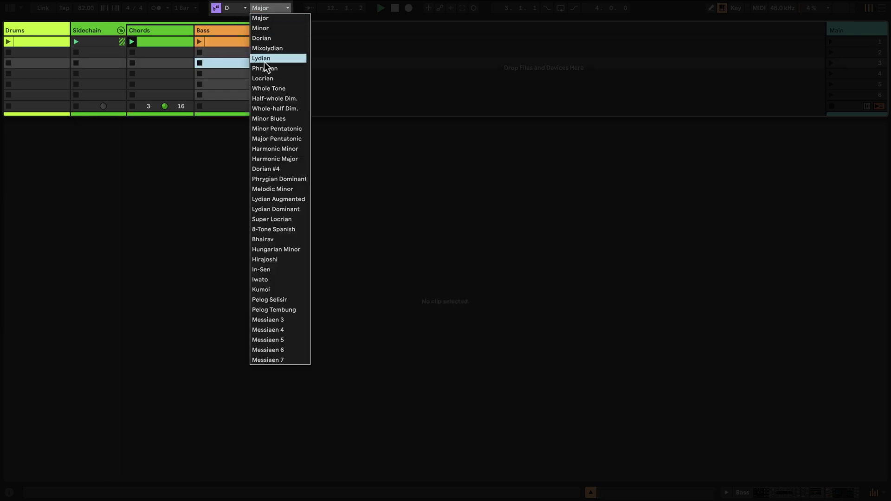
click(272, 88)
click(234, 51)
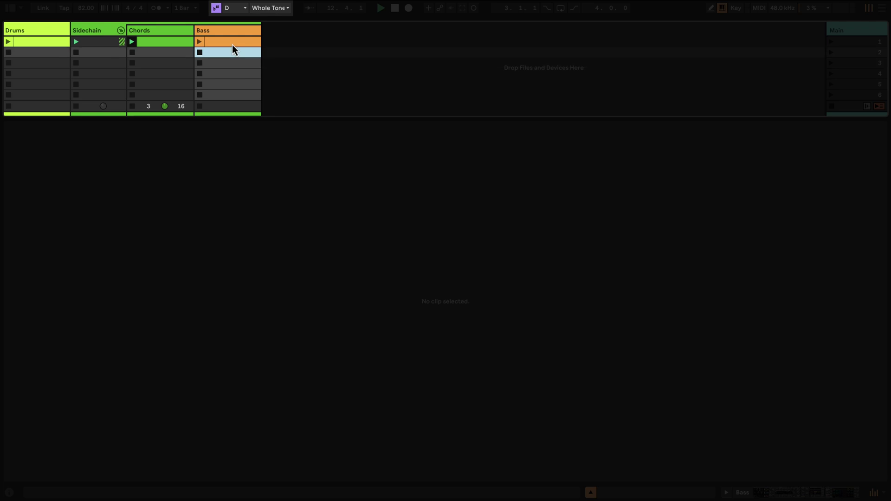
- Select the Bass and Chords clips together and set the D Minor scale active for both
click(230, 42)
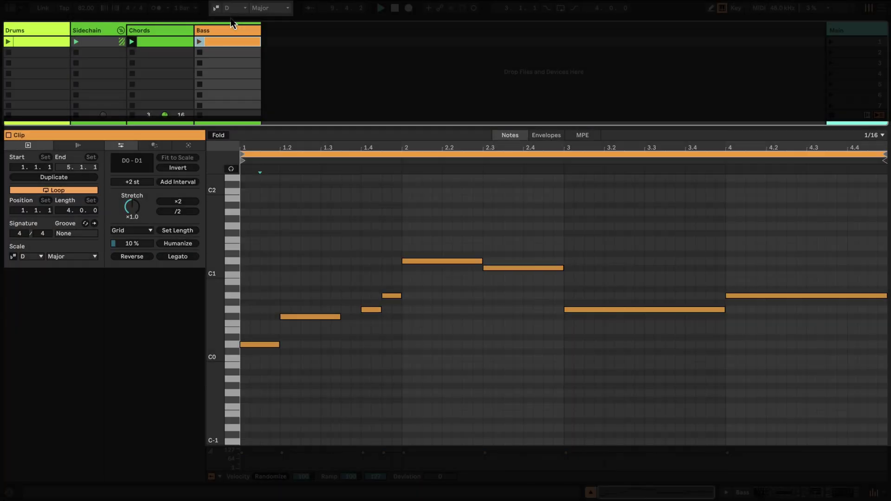
shift+click(173, 42)
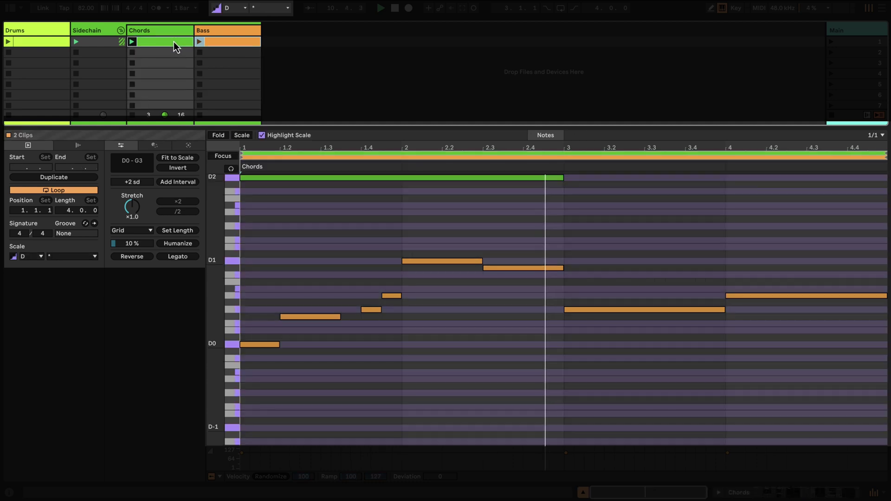
click(216, 8)
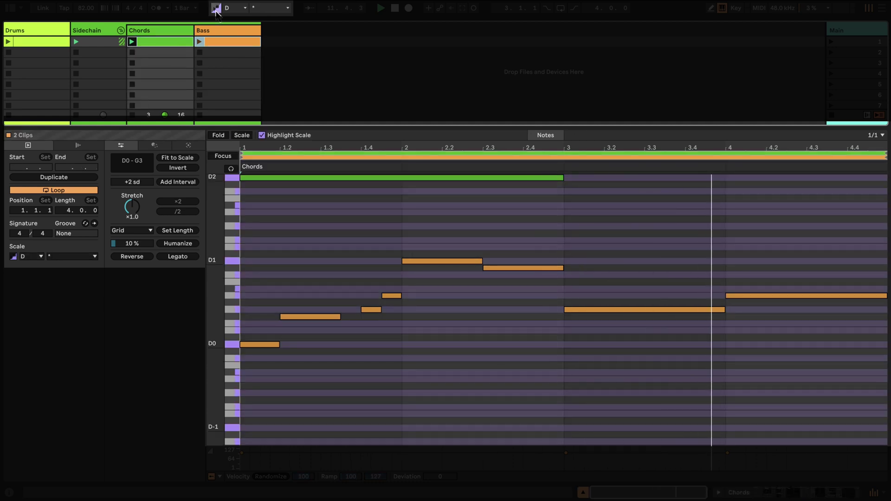
click(272, 8)
click(273, 28)
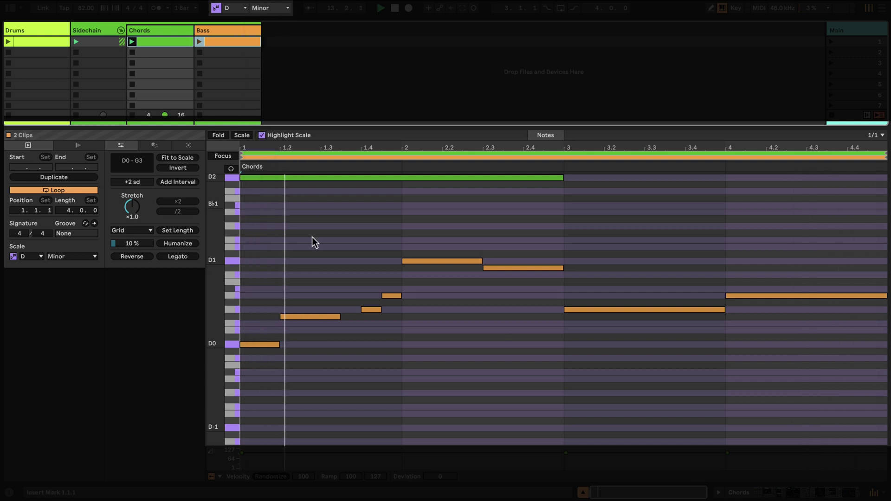
- Launch the Bass clip and fit all its notes to the D Minor scale
click(199, 42)
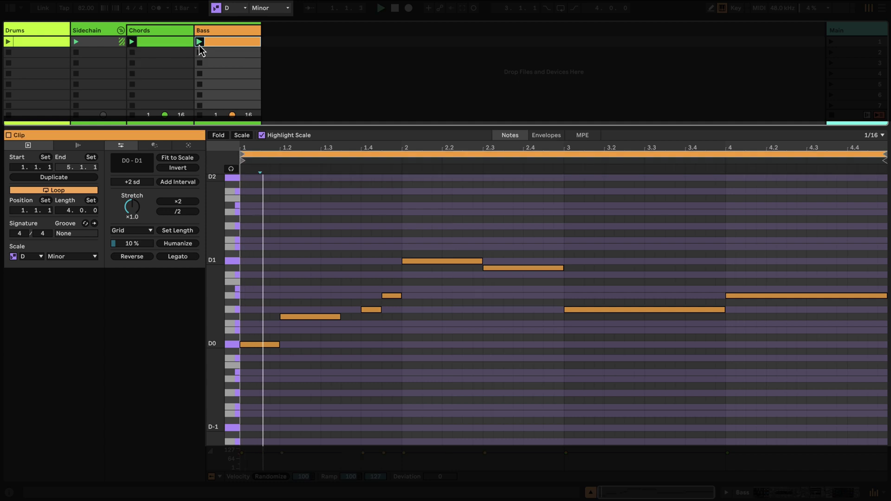
click(319, 278)
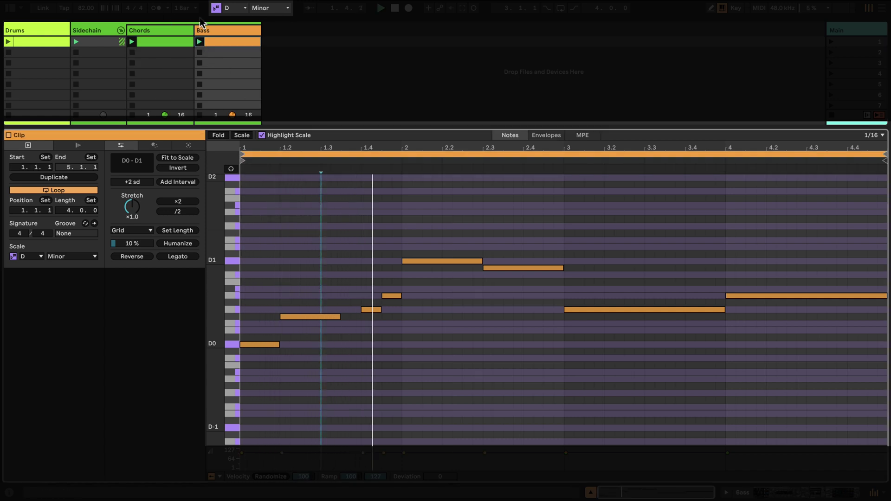
click(186, 158)
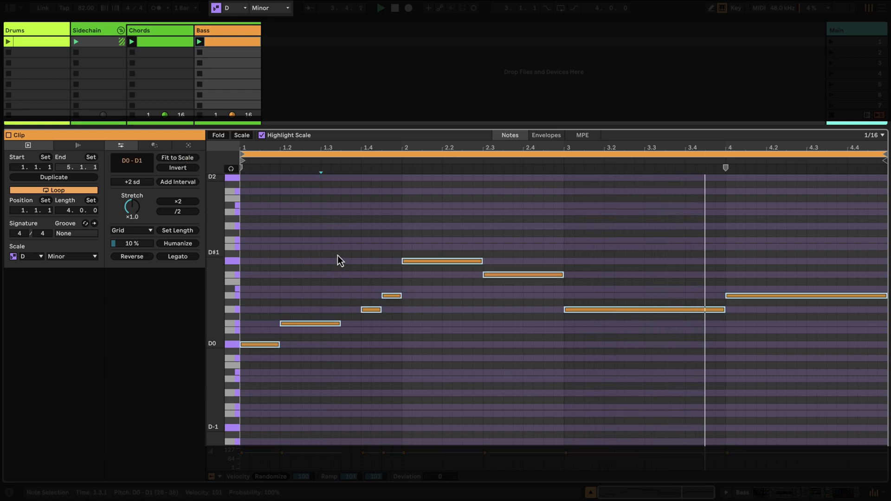
- Show the Chords track's devices, turn on the Chord device and set its Shift 1 to +2 st
click(324, 261)
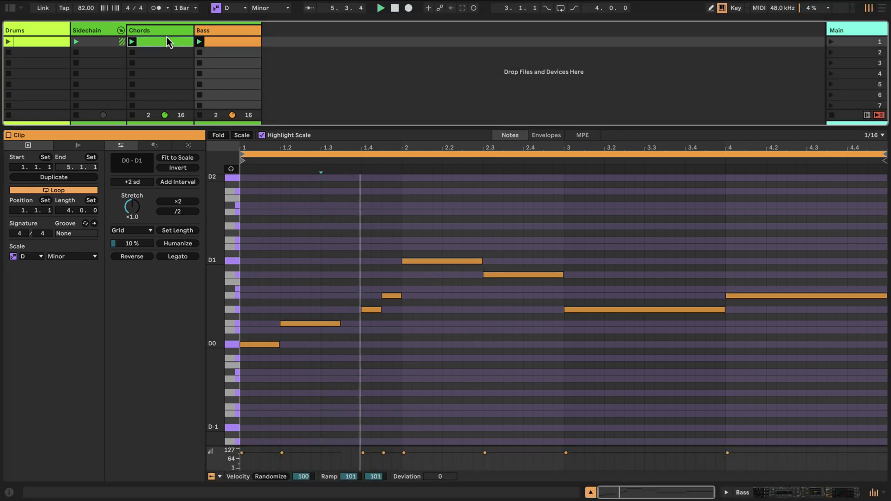
click(167, 41)
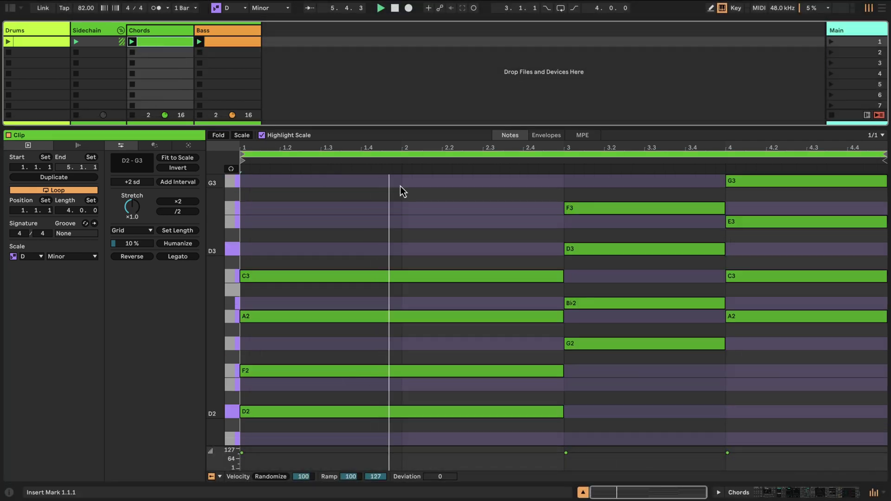
click(786, 492)
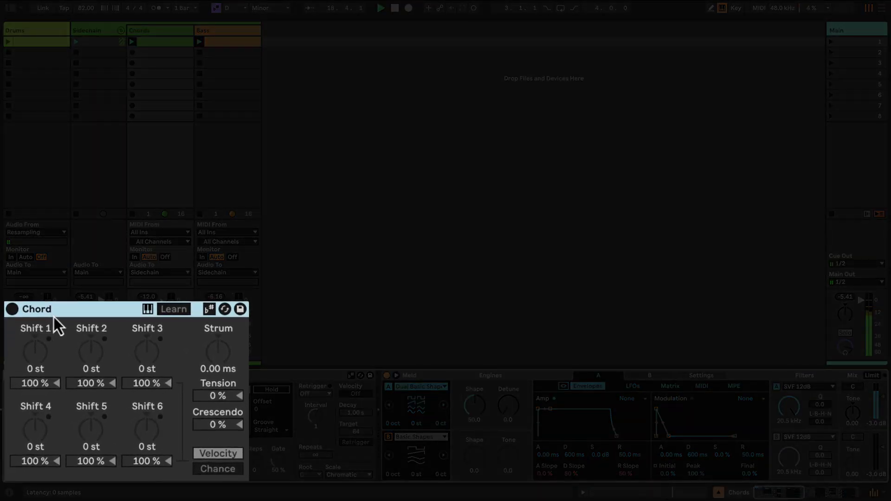
click(12, 309)
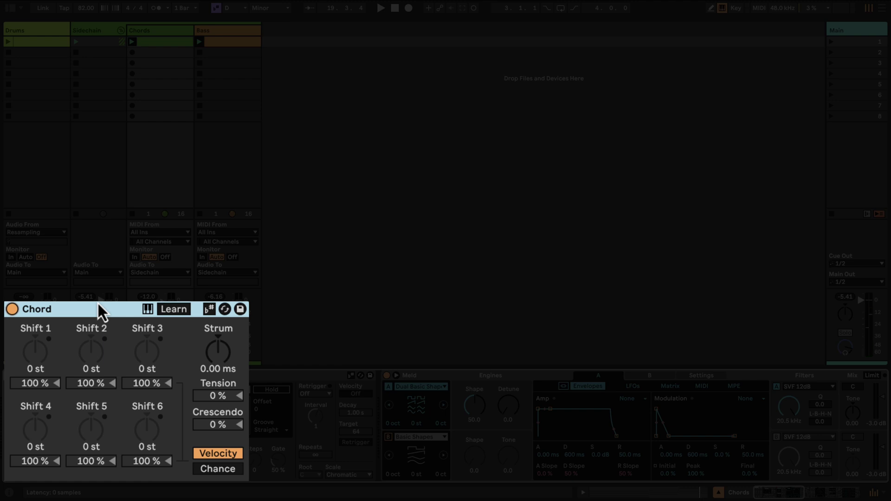
click(47, 369)
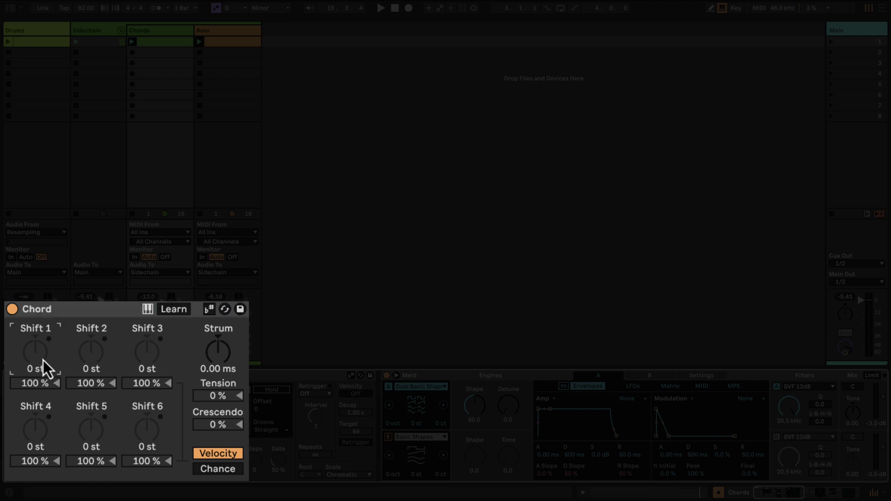
key(Up)
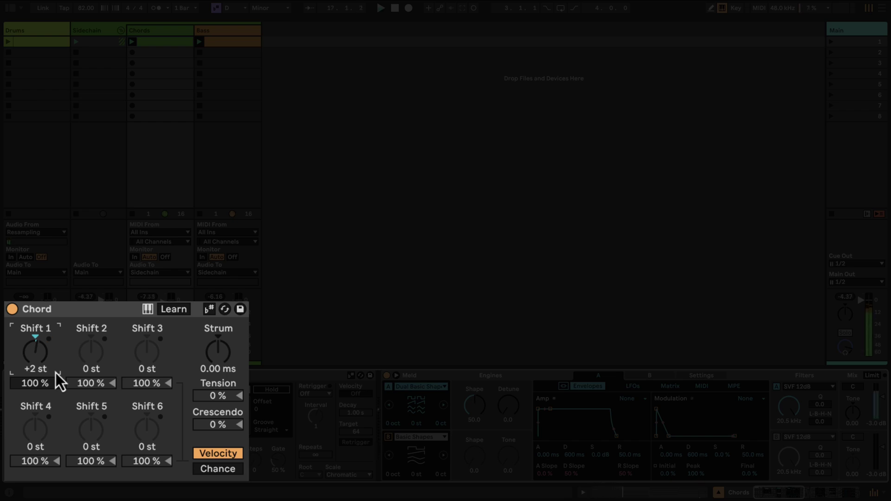
- Make the Chord device follow the current scale and set Shift 1 to +2 sd and Shift 2 to +4 sd
click(211, 315)
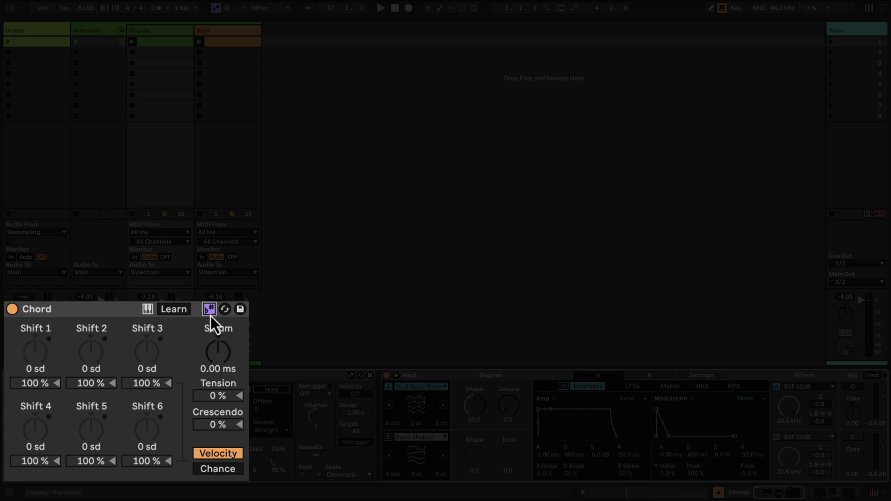
click(46, 358)
key(Up)
key(Up)
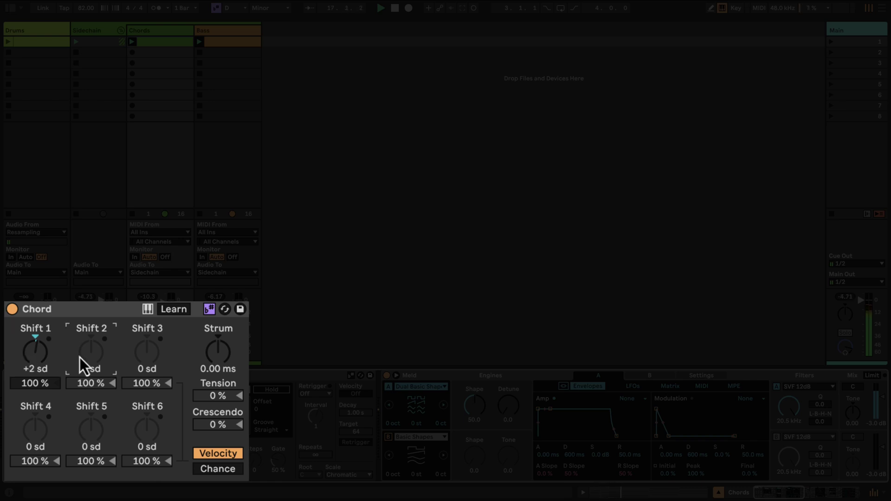
key(Up)
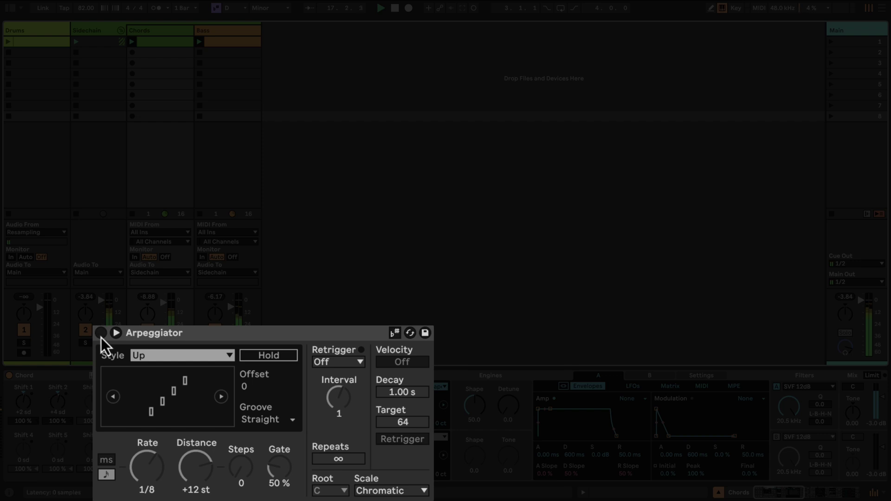
- Turn on the Arpeggiator and set Rate to 1/16, Gate to 97 %, Steps to 3 and Distance to +3 st
click(100, 333)
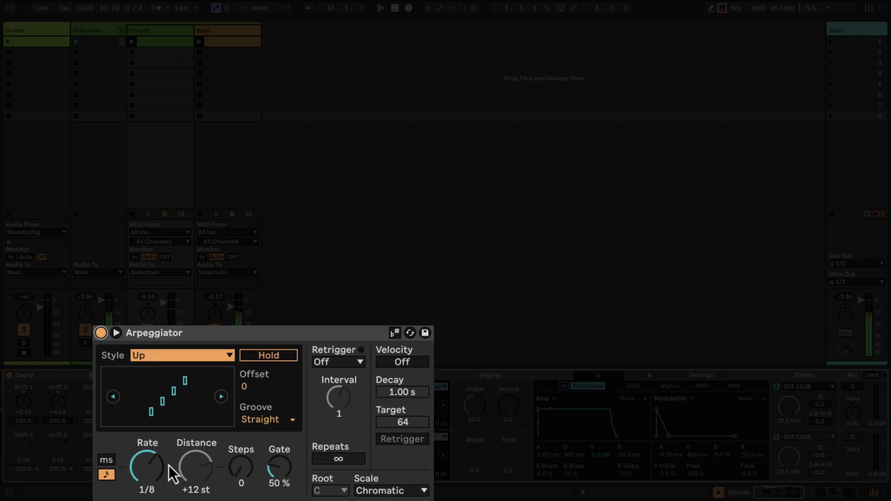
drag(149, 478, 149, 483)
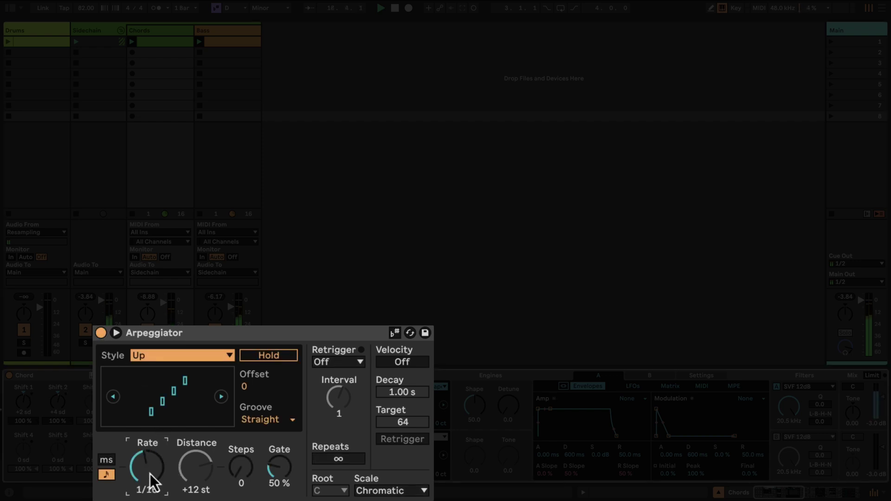
drag(272, 483, 245, 483)
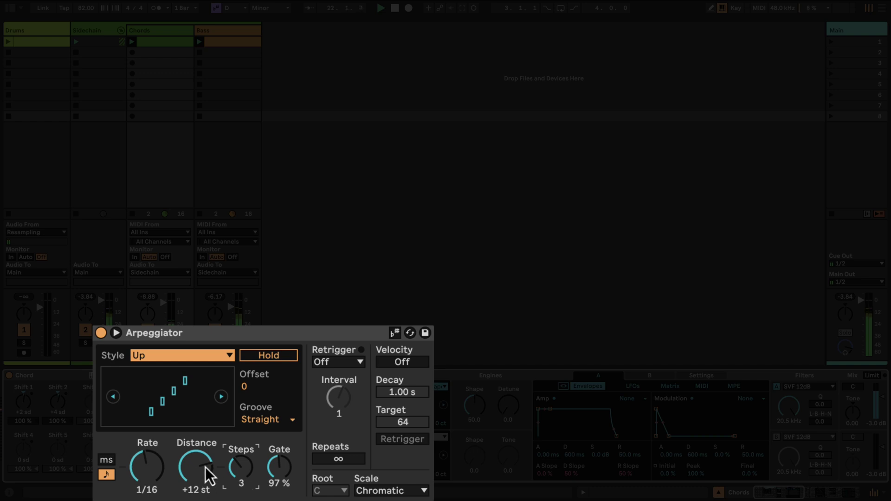
drag(204, 467, 208, 477)
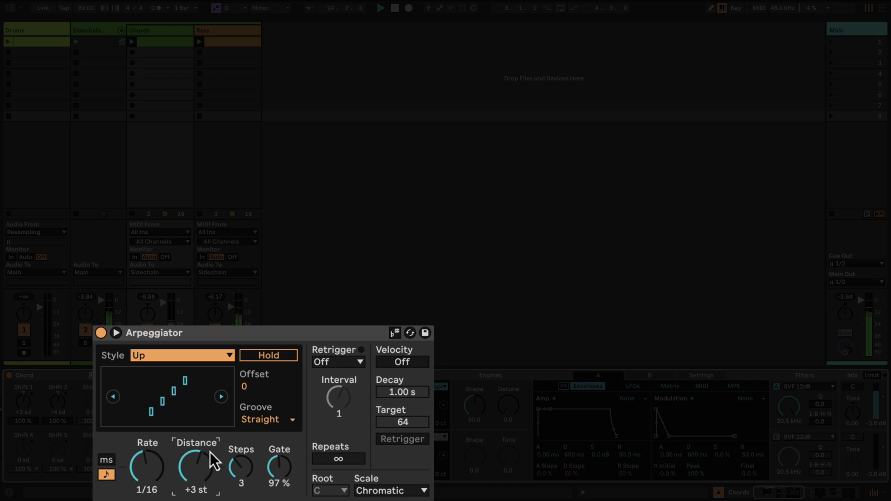
- Make the Arpeggiator follow the current scale and change the Chords clip's scale to Minor Pentatonic
click(395, 333)
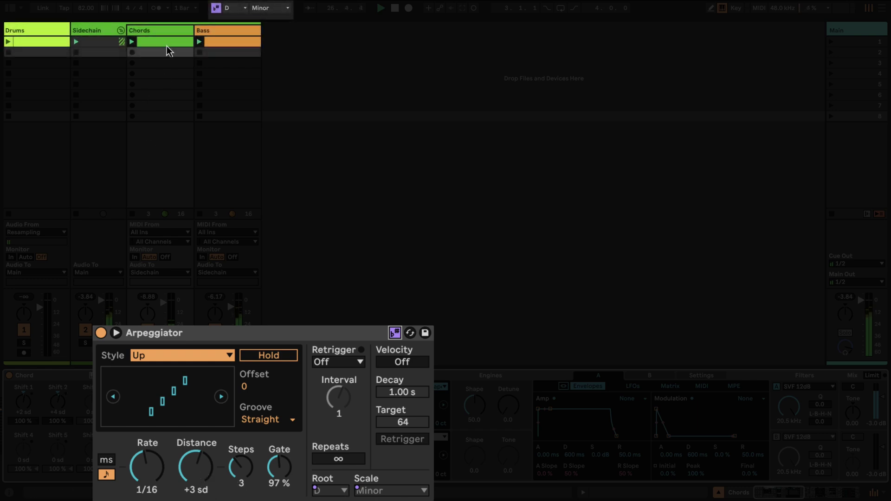
click(275, 10)
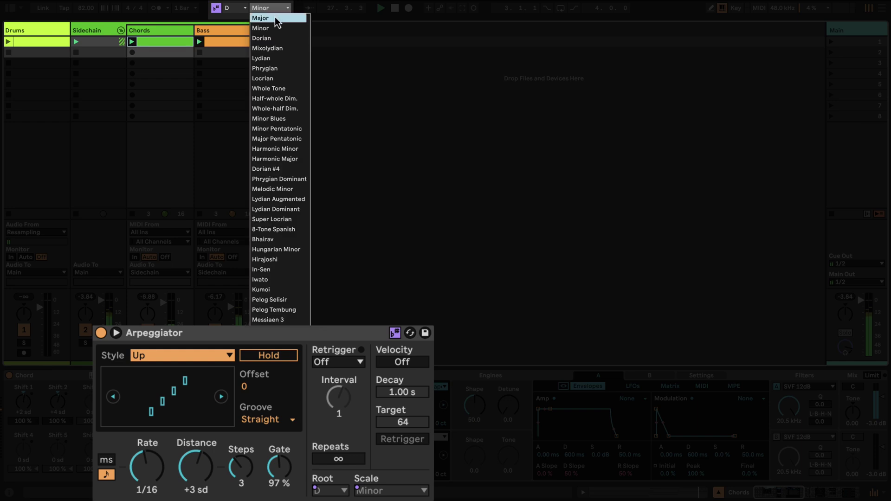
click(291, 129)
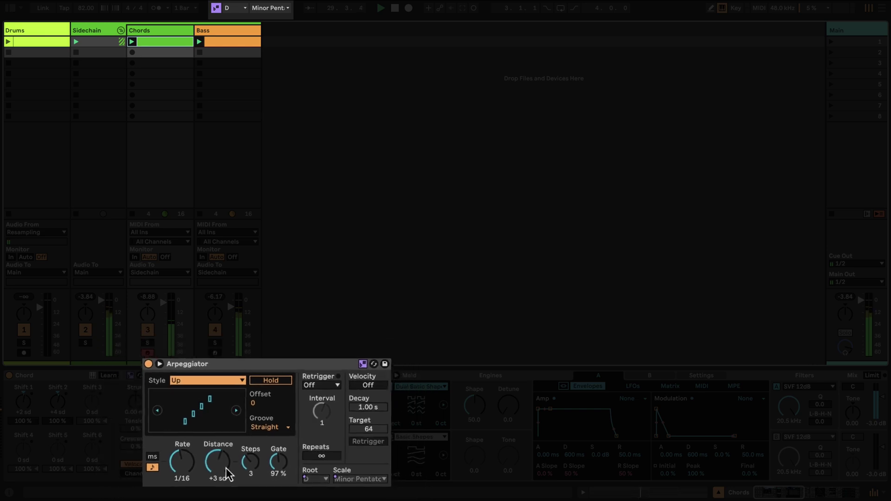
- Set the Detune of Meld's engine A to 44.4
scroll(325, 420, right, 5)
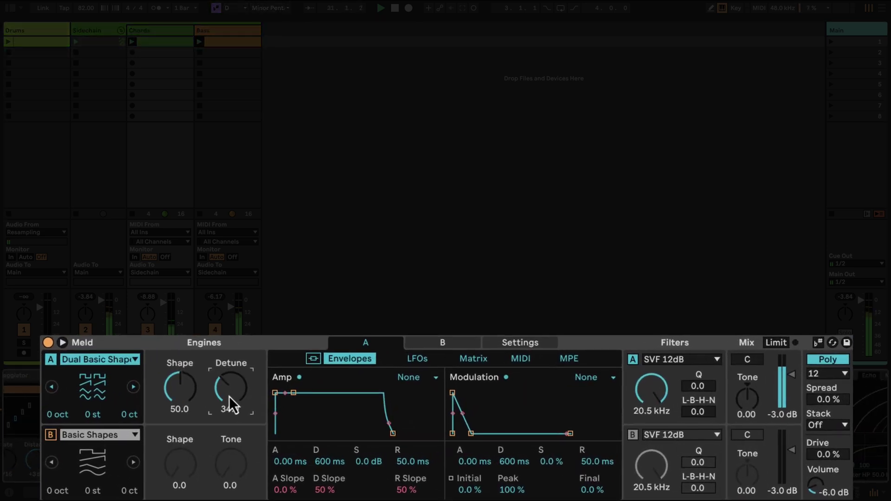
drag(323, 420, 320, 418)
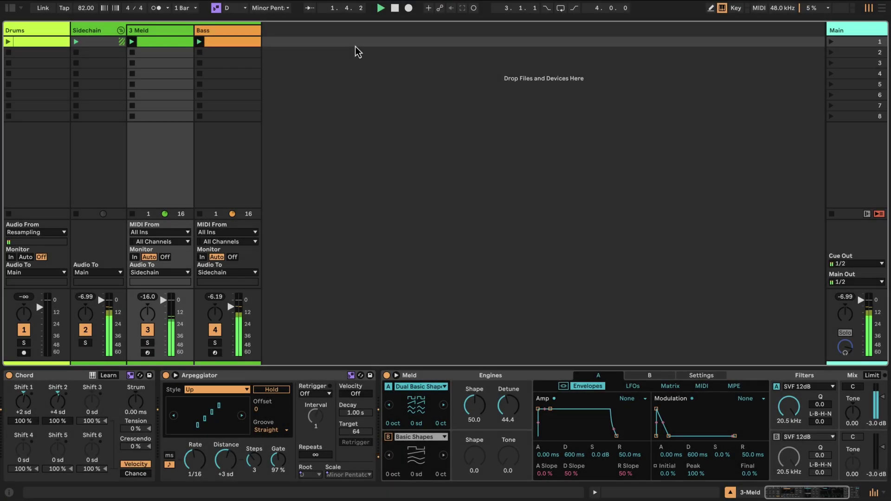
- Add Vibraphone Melody.alc from the browser as a new track and move that track into the Sidechain group
click(12, 10)
drag(133, 274, 611, 49)
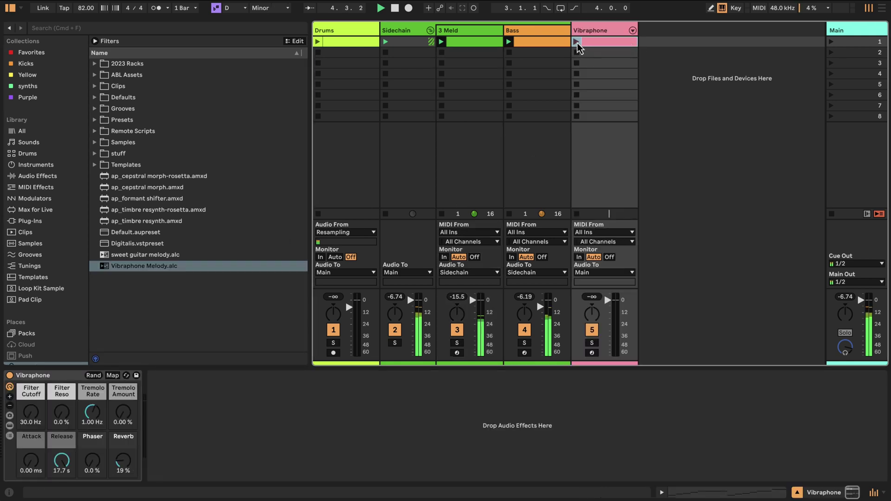
drag(596, 33, 564, 36)
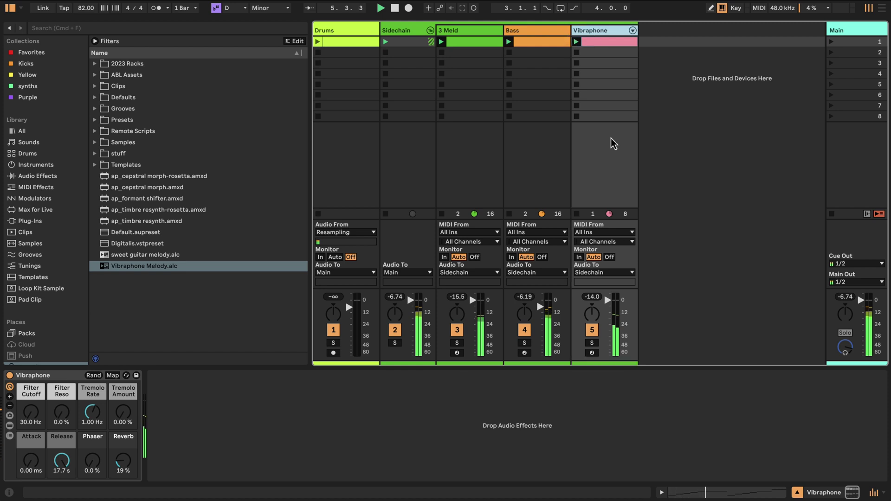
- Solo the Vibraphone track and display the notes of its clip
click(592, 343)
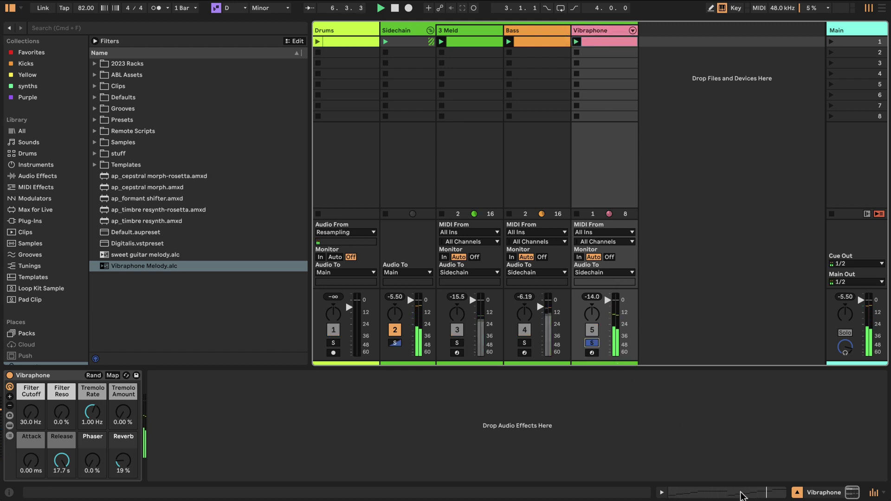
key(shift+Tab)
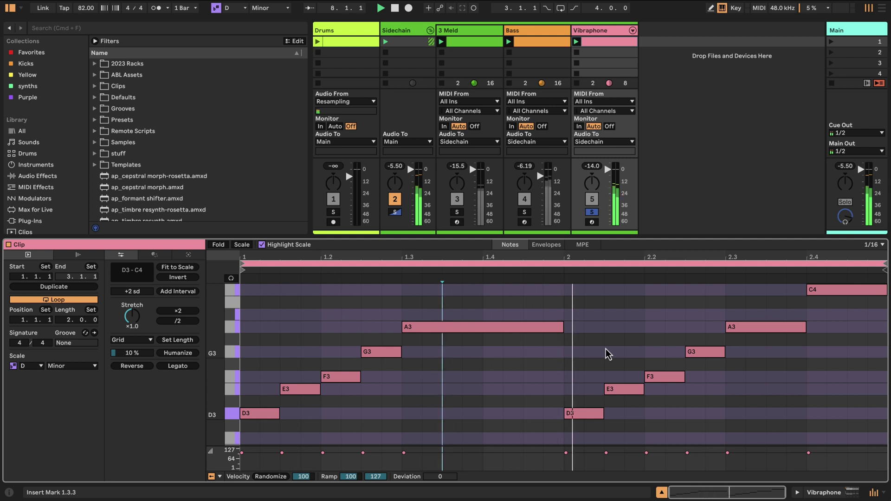
scroll(47, 188, down, 1)
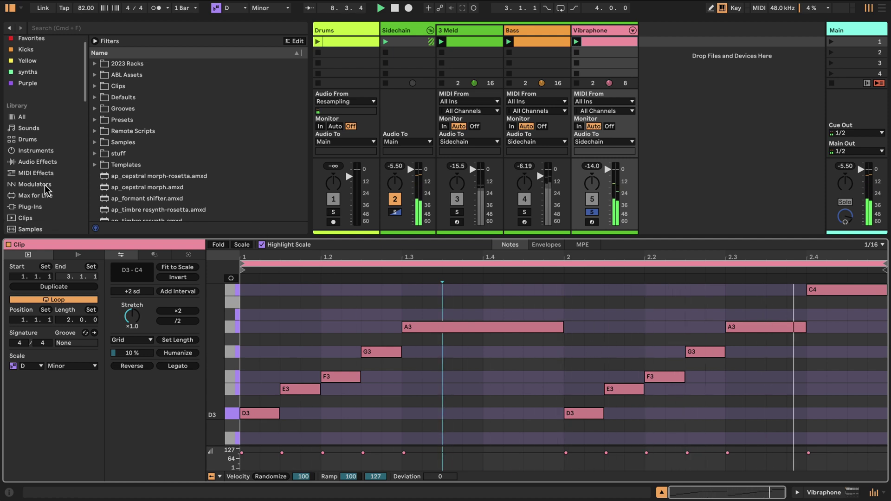
- Load the 9-ED3_2 Wendy Carlos alpha.ascl tuning from the browser's tunings library
scroll(45, 190, down, 3)
click(38, 215)
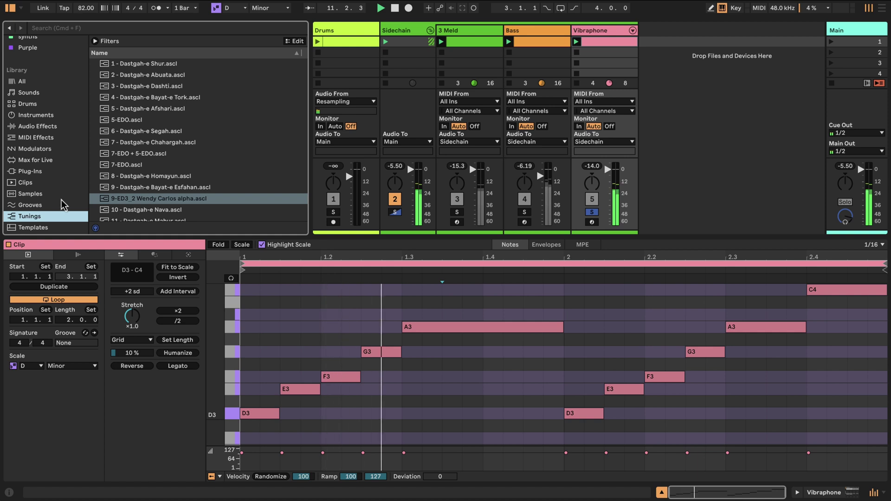
double_click(195, 204)
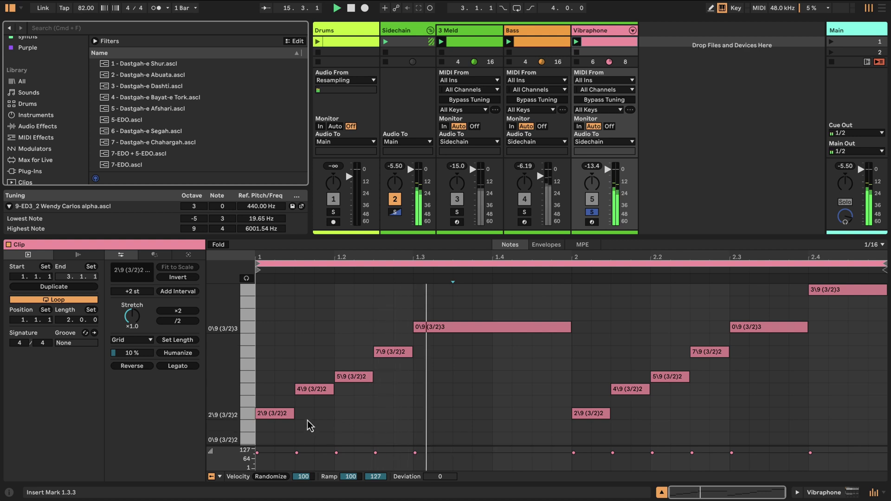
- Audition the tunings 6 - Dastgah-e Segah, 5-EDO and 8 - Dastgah-e Homayun, and return to 9-ED3_2 Wendy Carlos alpha
double_click(148, 132)
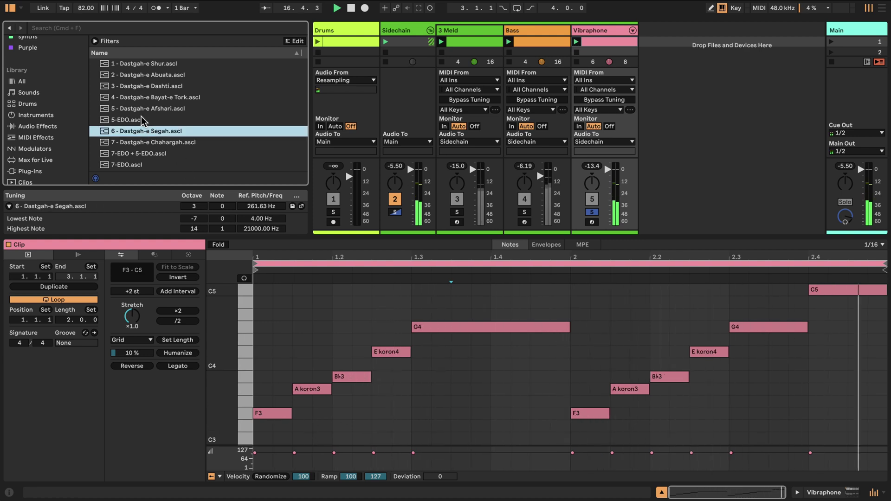
double_click(141, 119)
scroll(158, 139, down, 2)
double_click(176, 154)
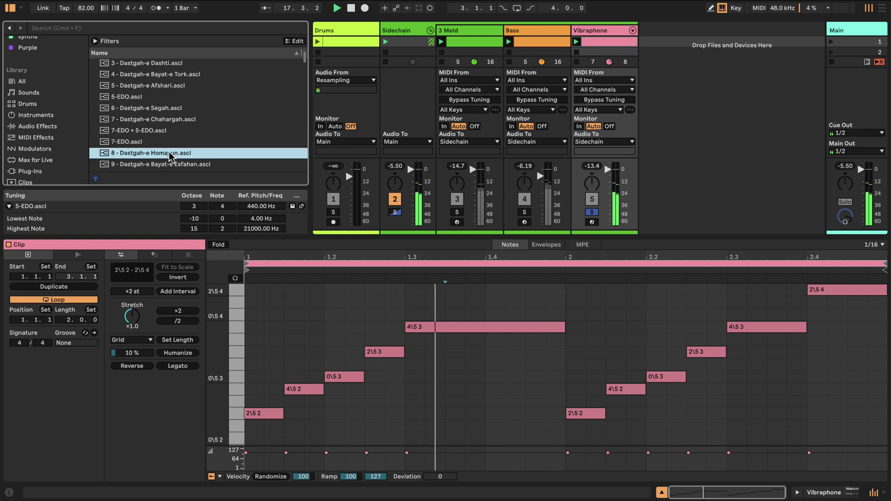
scroll(174, 158, down, 2)
scroll(172, 157, down, 5)
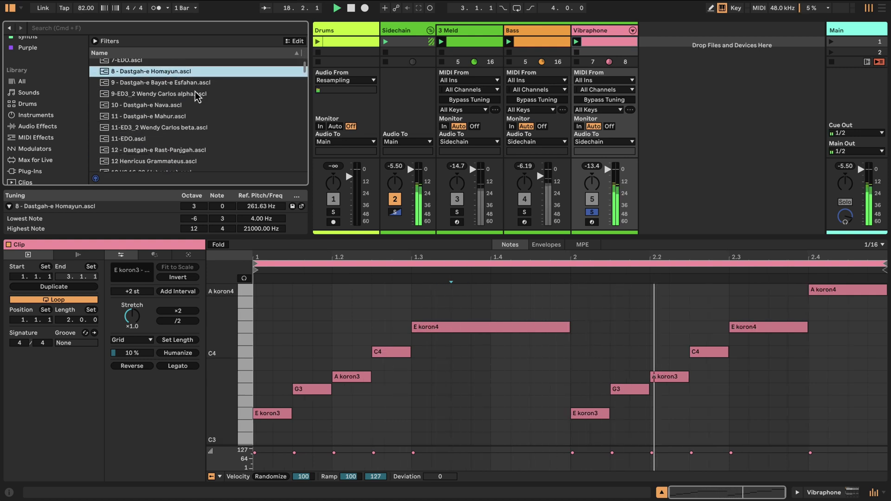
double_click(193, 95)
scroll(192, 96, up, 4)
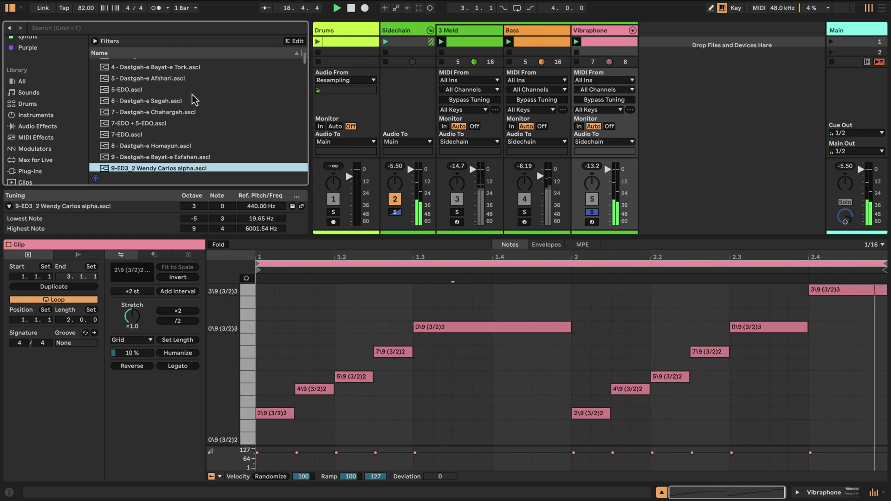
scroll(192, 95, down, 1)
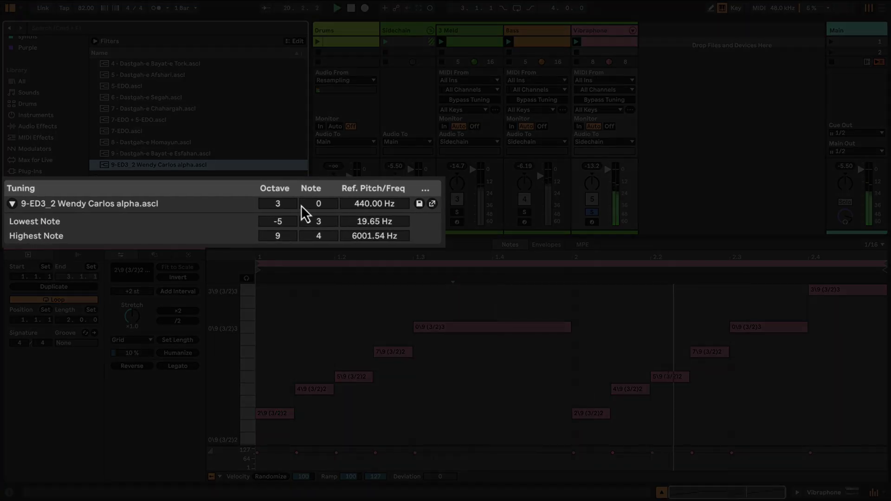
- Set the tuning's reference pitch to octave 4, note 1 at 1536.23 Hz
click(285, 204)
scroll(284, 204, up, 2)
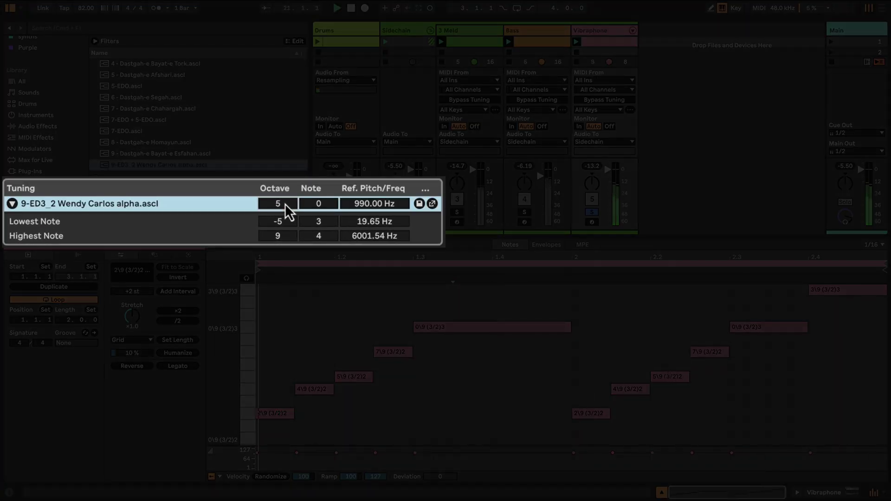
scroll(327, 206, up, 4)
scroll(360, 205, up, 5)
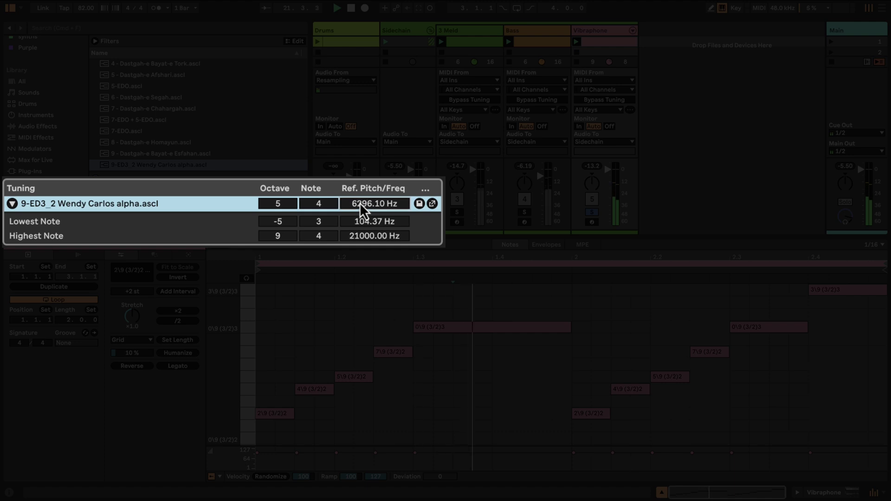
scroll(361, 203, down, 5)
scroll(325, 204, down, 3)
scroll(286, 205, down, 1)
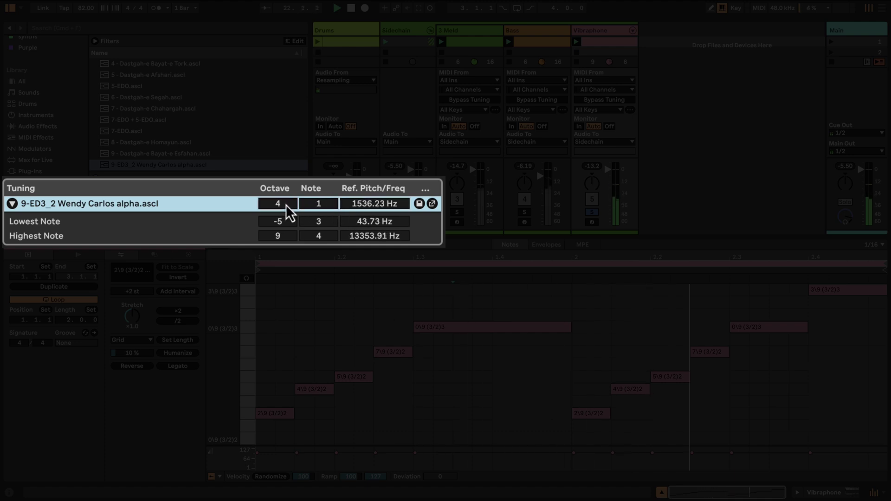
- Lower the octave of the tuning's lowest note to -9 and bring the range back to octaves -5 through 9
click(284, 222)
scroll(284, 222, down, 5)
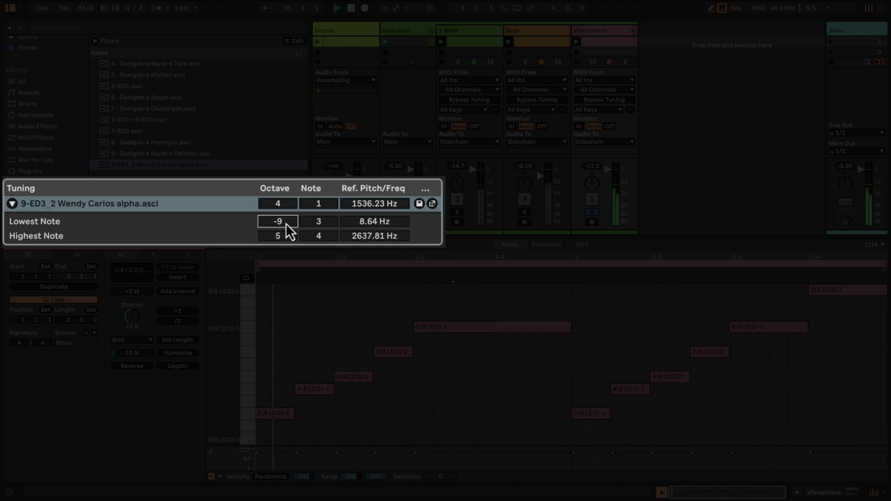
scroll(287, 224, up, 5)
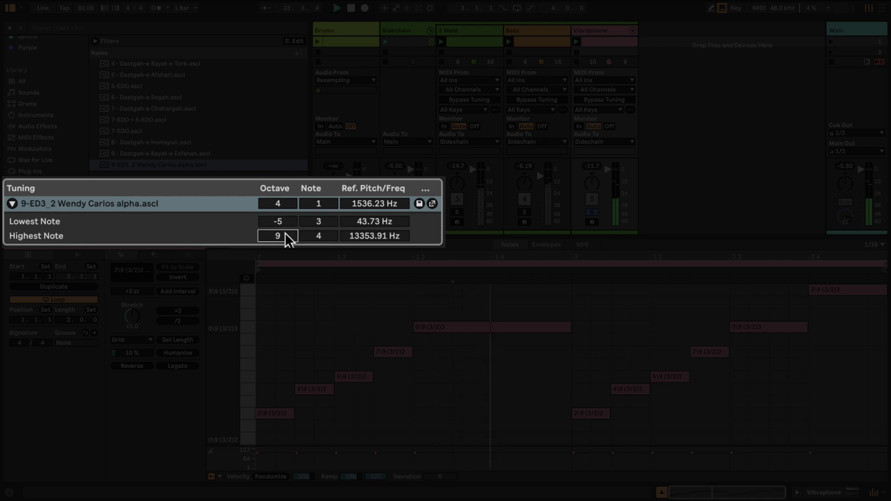
- Try raising the tuning's highest note to octave 14, and bring it down to octave 8 for a range of octaves -6 to 8
scroll(285, 235, up, 7)
scroll(284, 233, down, 4)
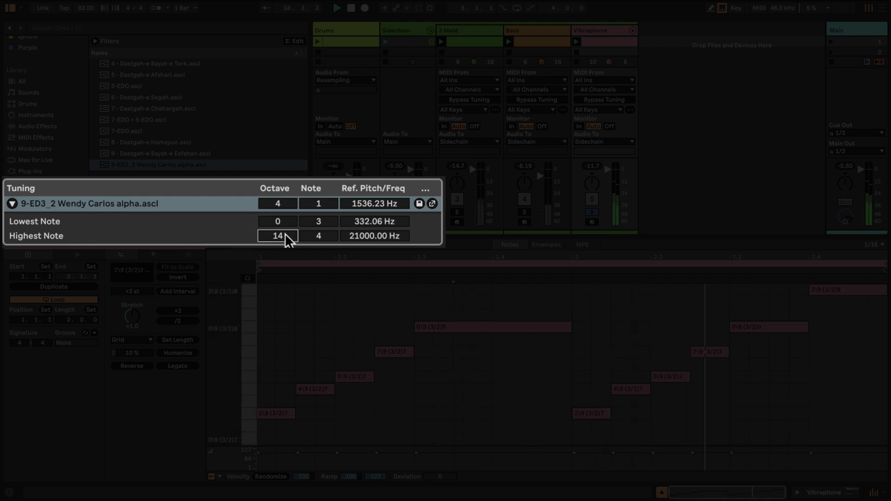
scroll(285, 234, down, 4)
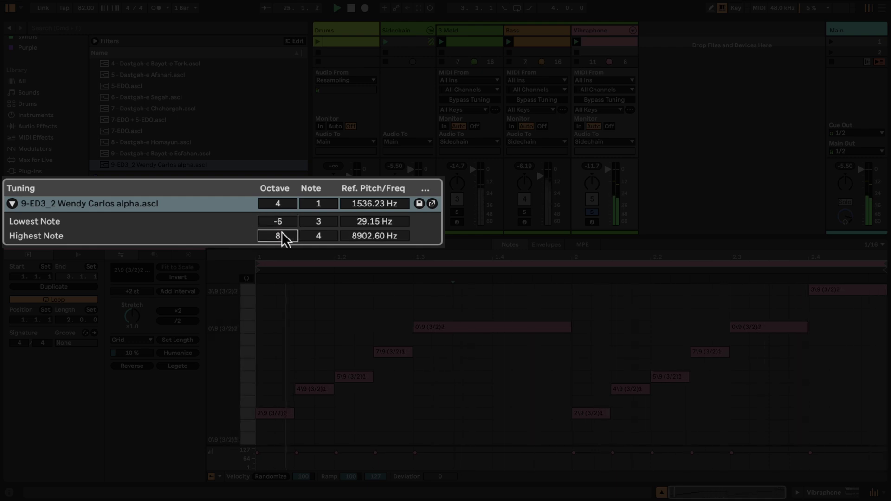
- Save the adjusted Wendy Carlos alpha tuning to the User Library under the name custom tuning
click(419, 205)
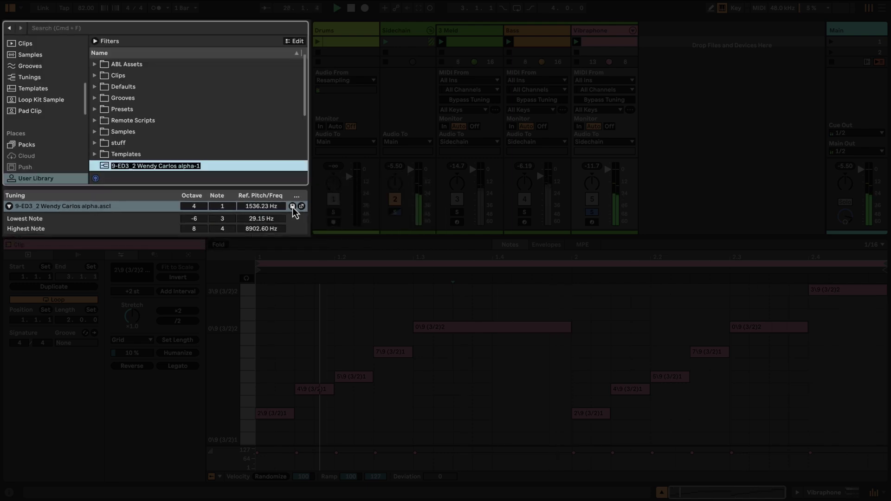
text(cust)
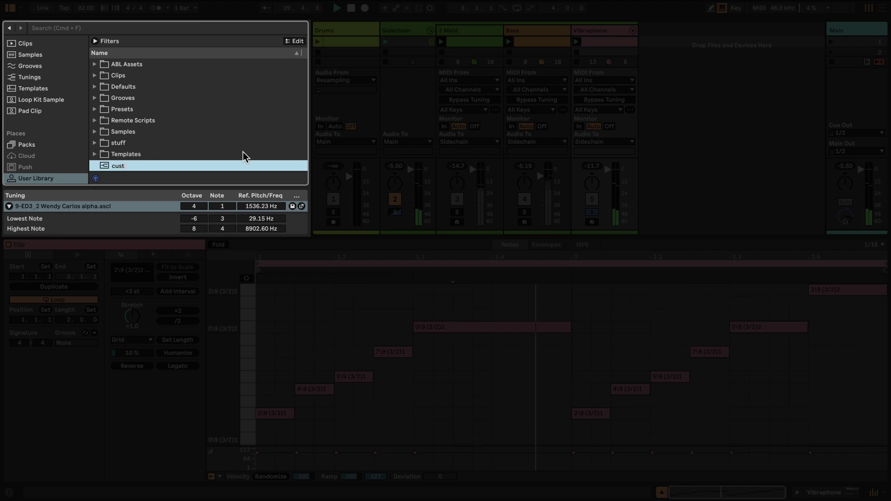
text(om tuning)
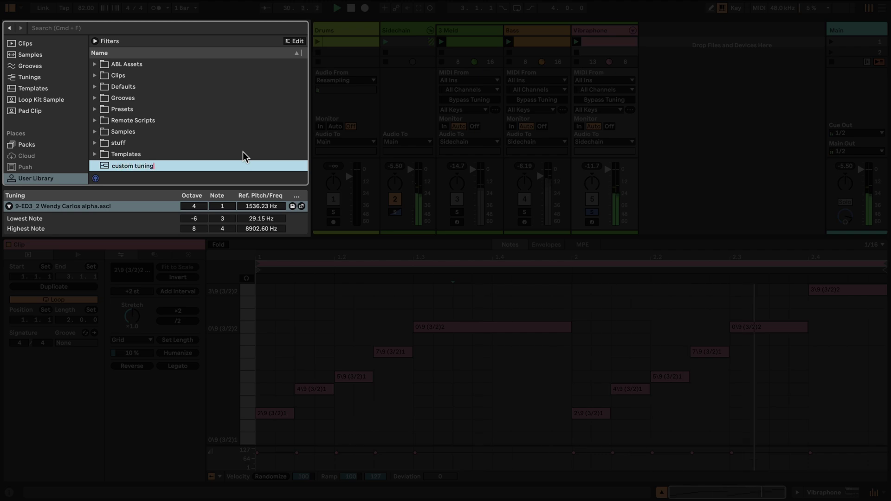
key(Return)
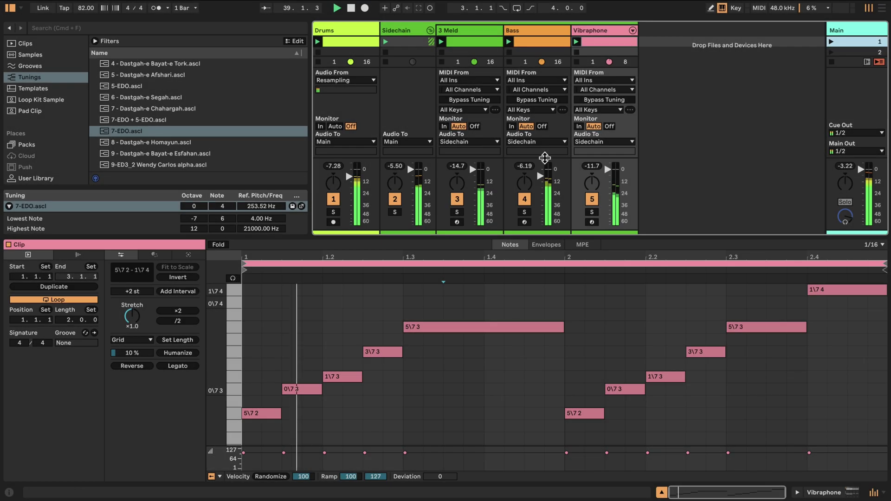
- Set the 7-EDO tuning's reference pitch to 207.41 Hz and bypass the tuning on the 3 Meld and Bass tracks
drag(259, 206, 262, 210)
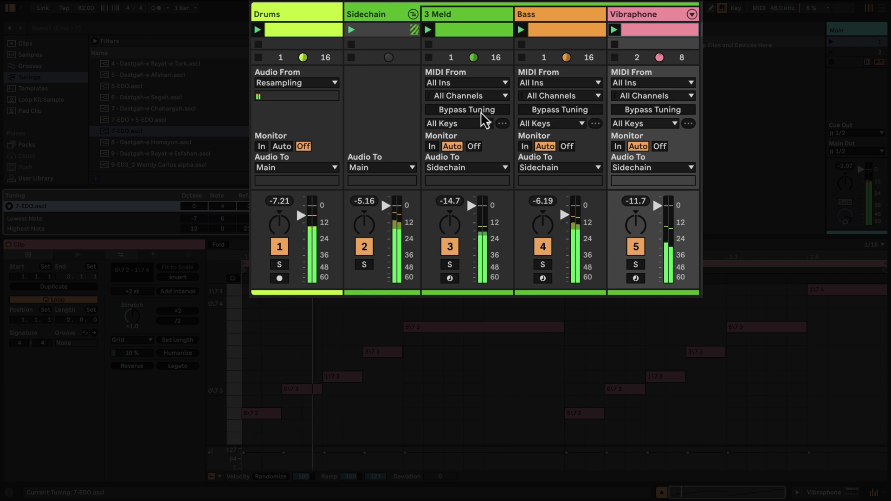
click(469, 110)
click(575, 110)
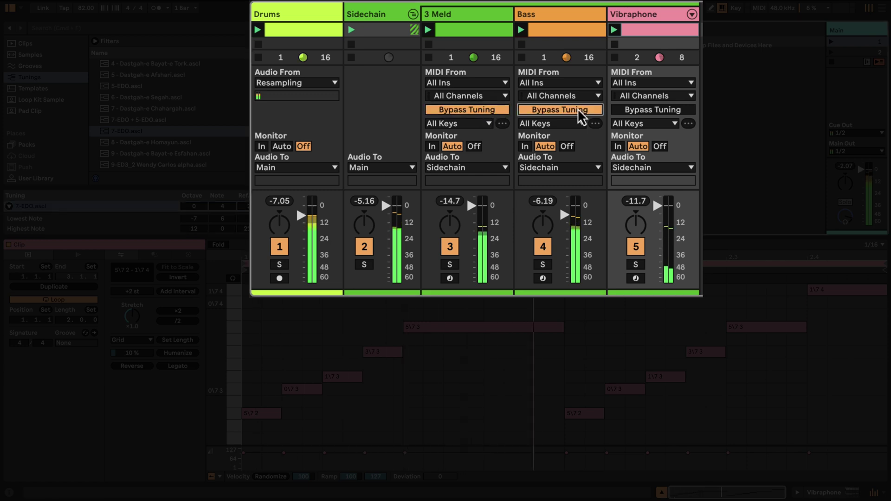
- Compare bypassing the tuning on Vibraphone with reapplying it on Bass, and return to only 3 Meld and Bass bypassed
click(665, 111)
click(664, 111)
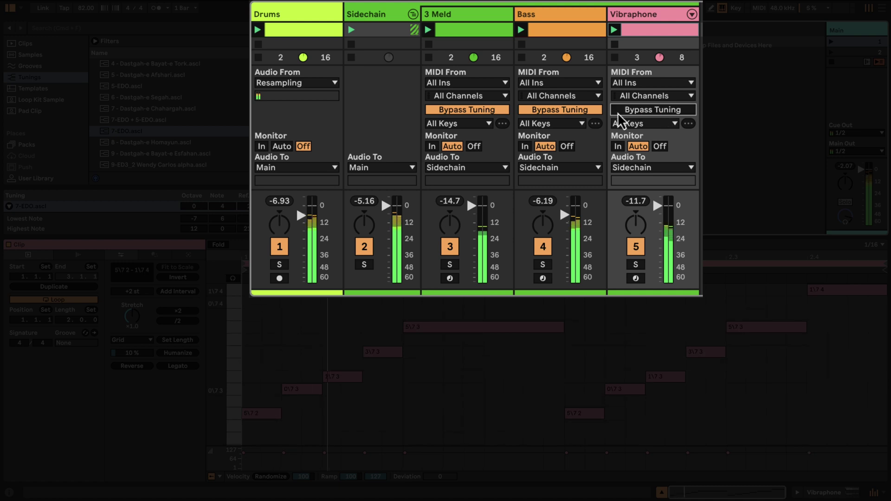
click(587, 111)
click(642, 110)
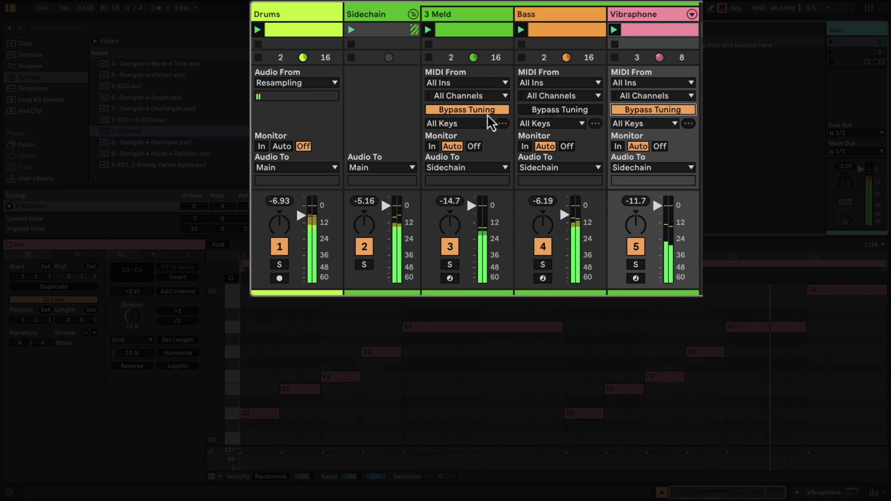
click(545, 110)
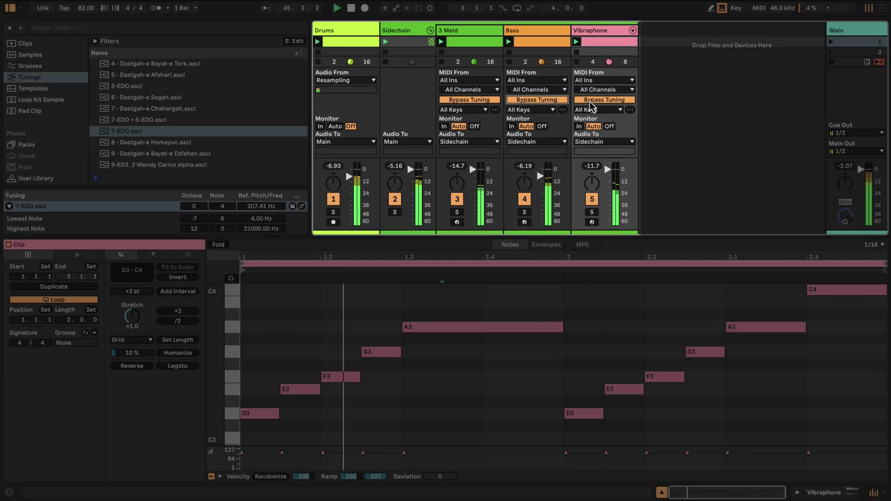
click(633, 111)
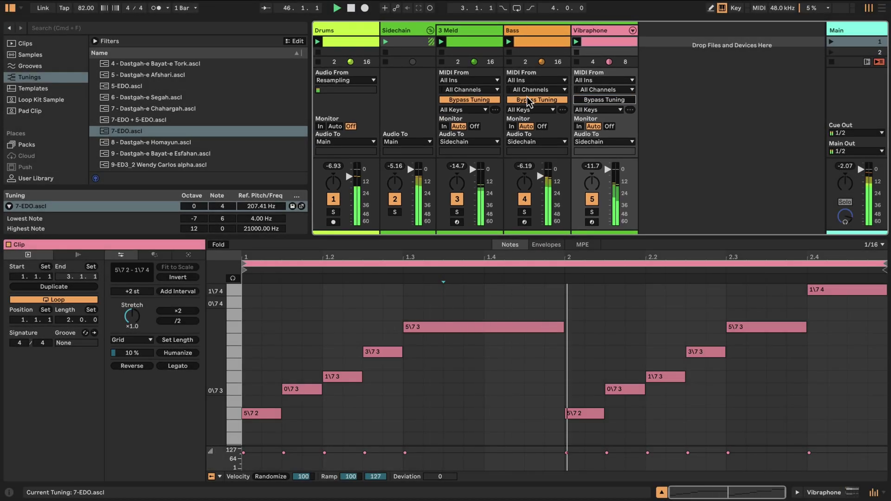